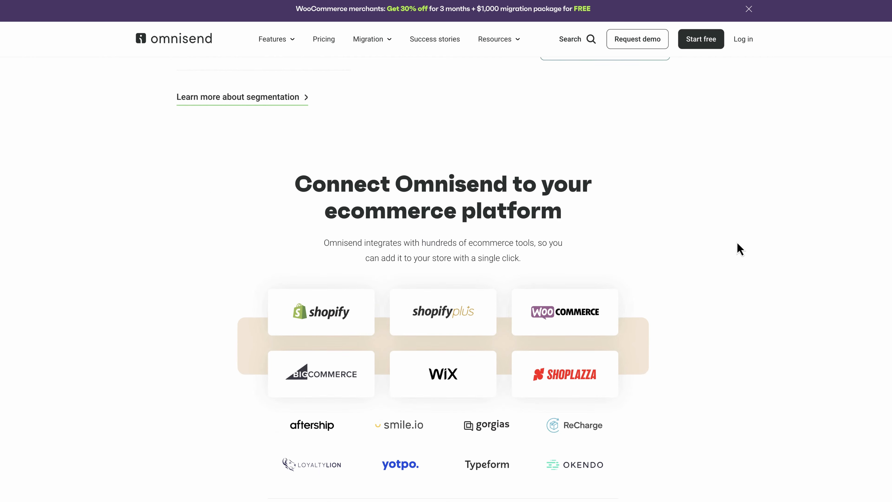
Step: Scroll through the plans page and highlight the Free plan's listed features
scroll(740, 249, "down", 6)
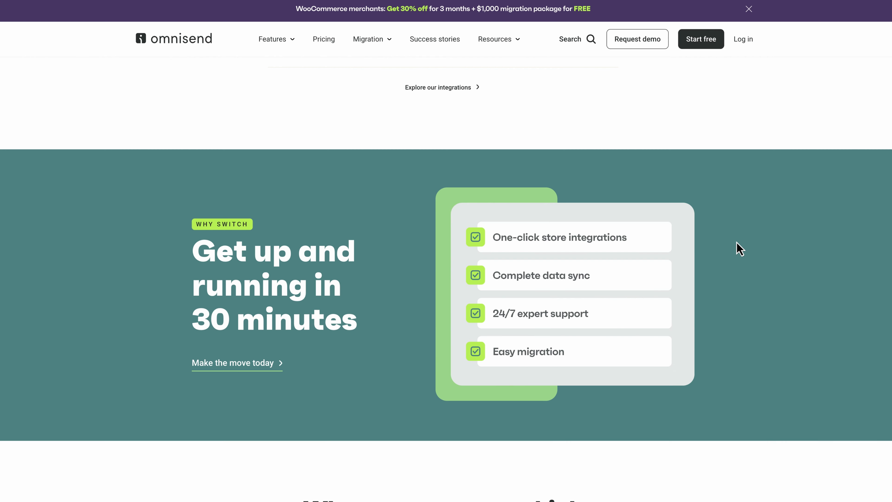
scroll(740, 249, "down", 8)
scroll(740, 249, "down", 7)
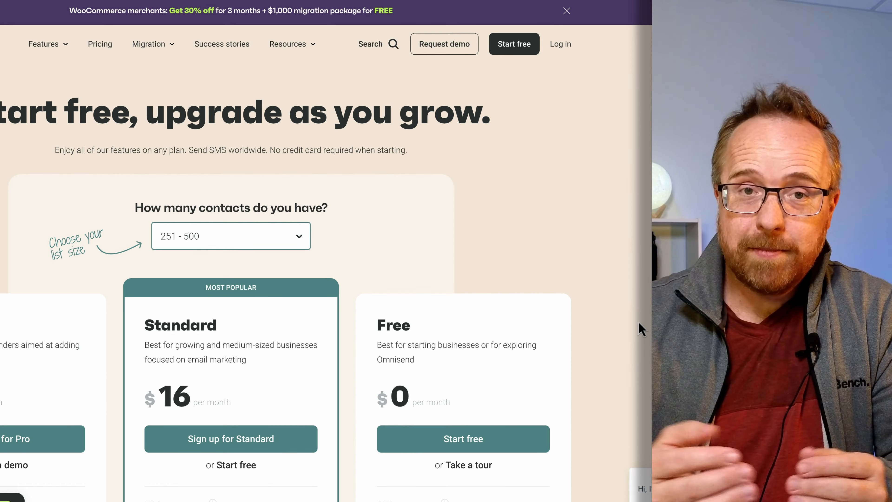
scroll(611, 329, "down", 4)
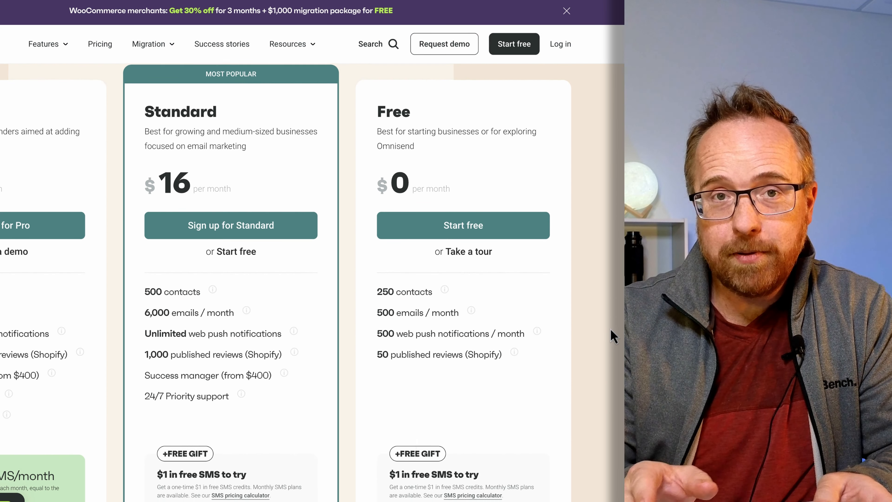
scroll(331, 295, "down", 2)
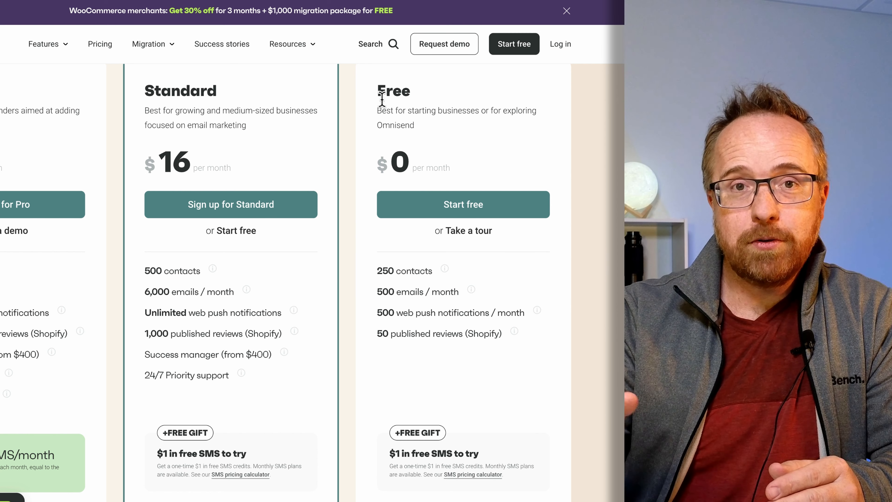
left_click_drag(379, 93, 489, 393)
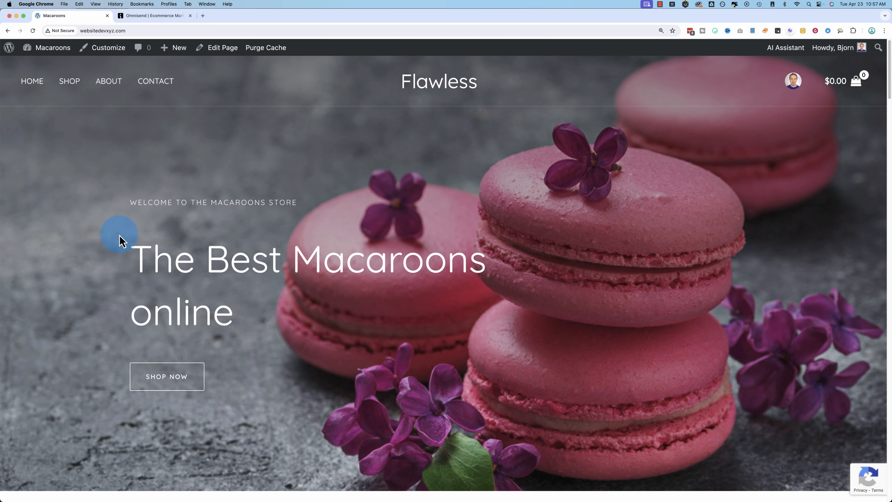
scroll(78, 257, "down", 7)
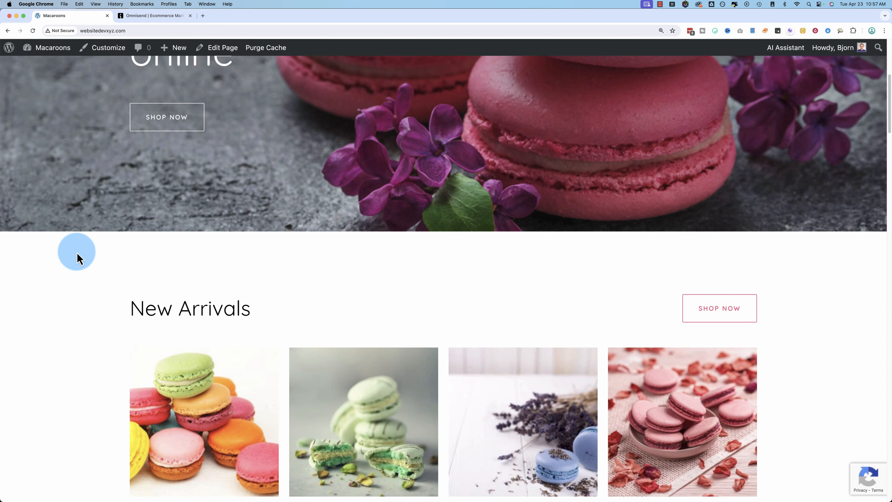
scroll(77, 256, "down", 8)
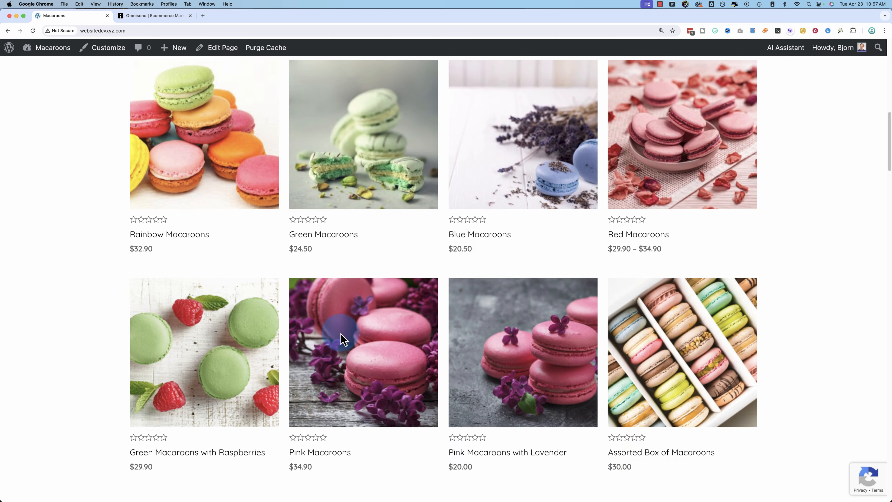
scroll(249, 299, "down", 5)
scroll(342, 261, "down", 5)
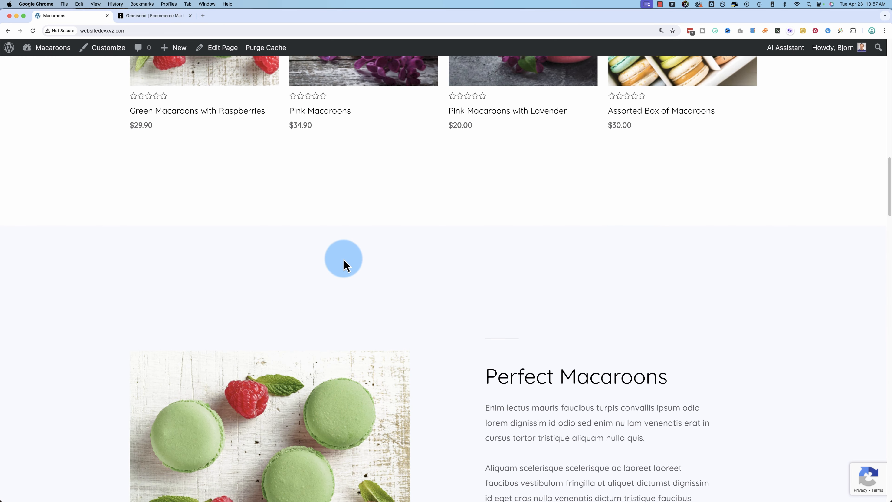
scroll(344, 261, "down", 13)
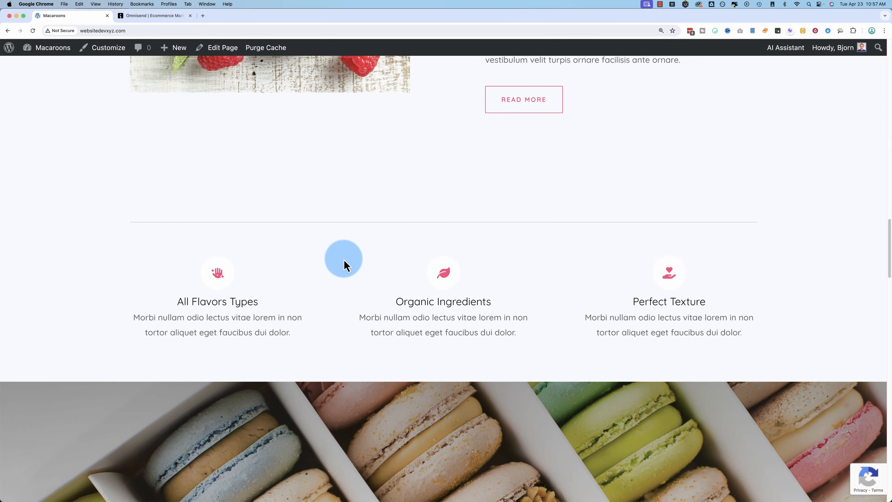
scroll(345, 265, "down", 4)
scroll(344, 261, "down", 5)
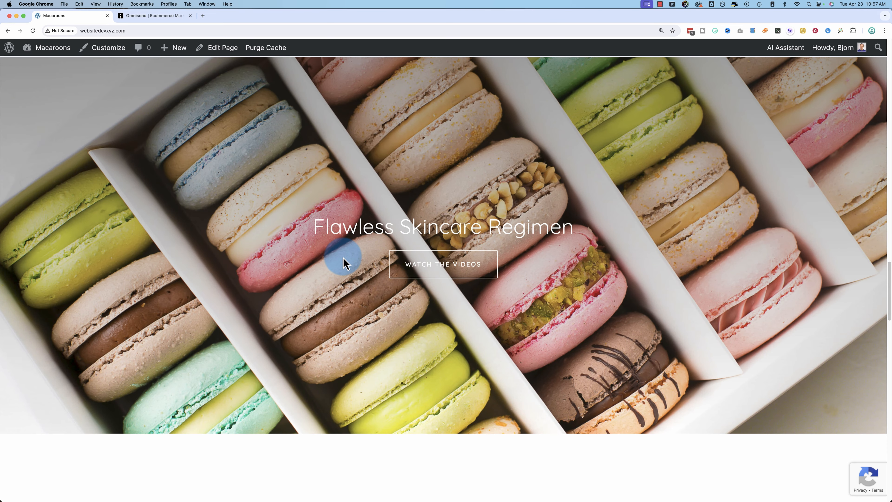
scroll(344, 263, "up", 8)
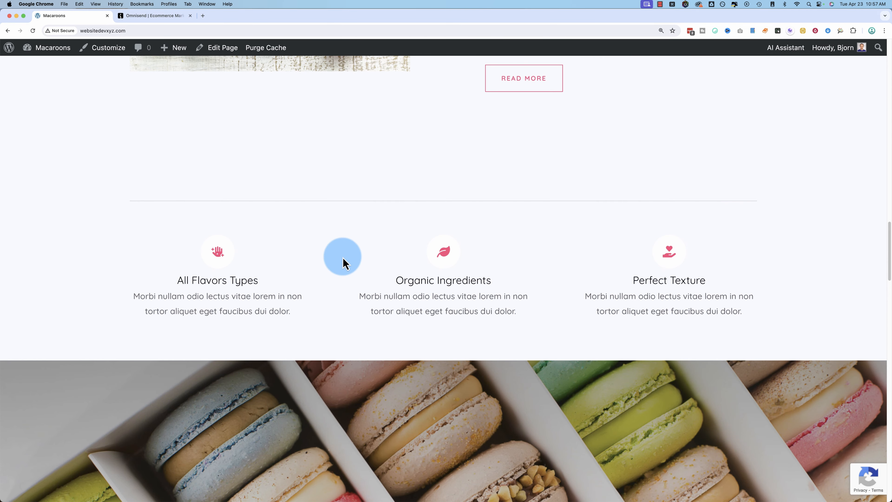
scroll(343, 263, "up", 15)
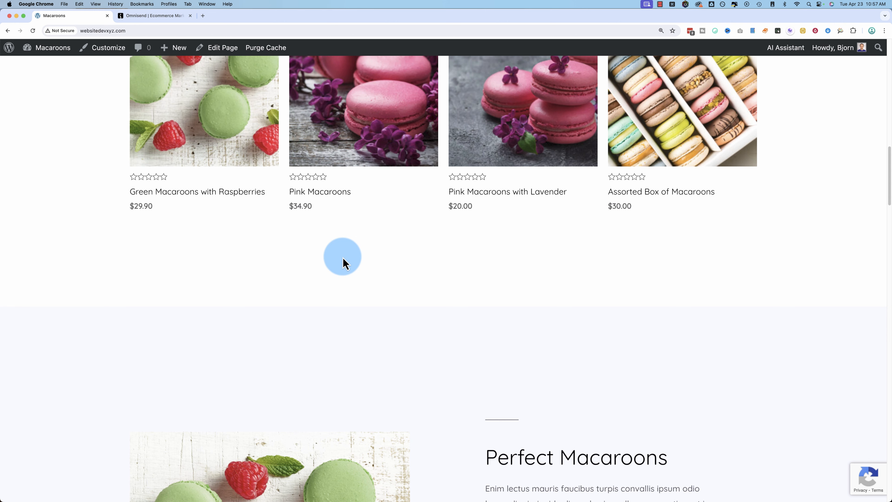
scroll(344, 263, "up", 8)
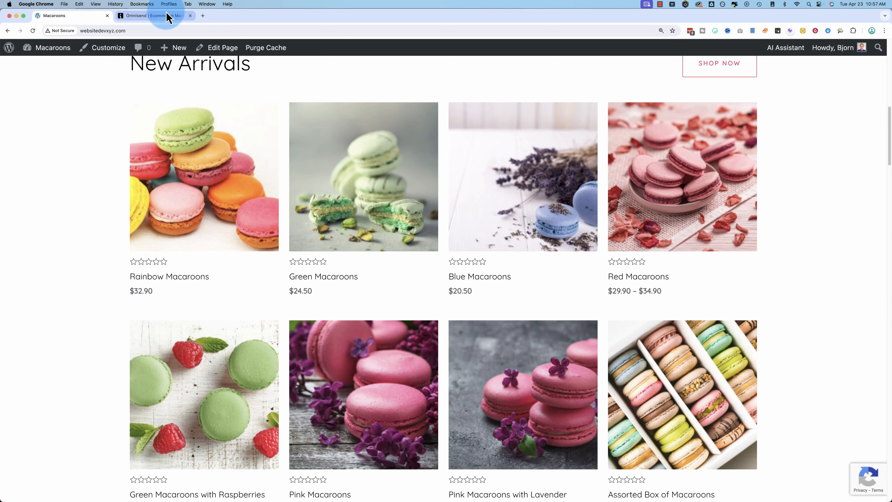
Step: Check Omnisend's connect-your-store prompt, then open the macaroon store's WordPress Dashboard
left_click(157, 15)
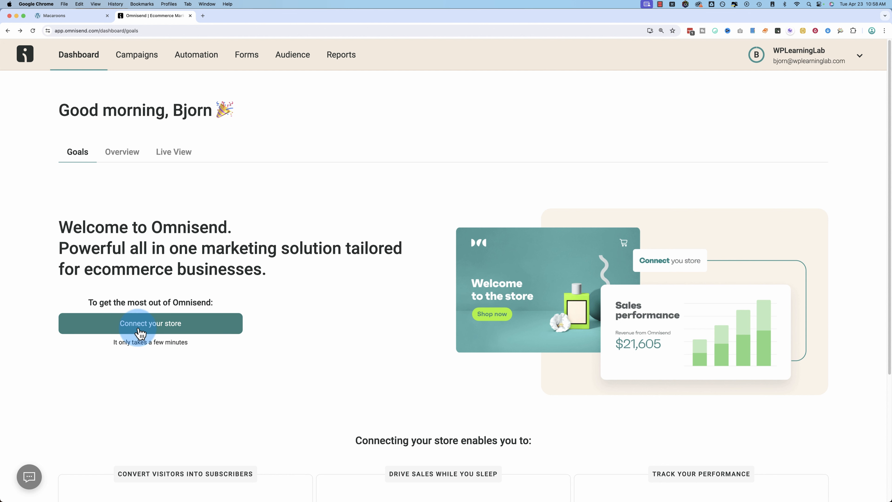
left_click(75, 18)
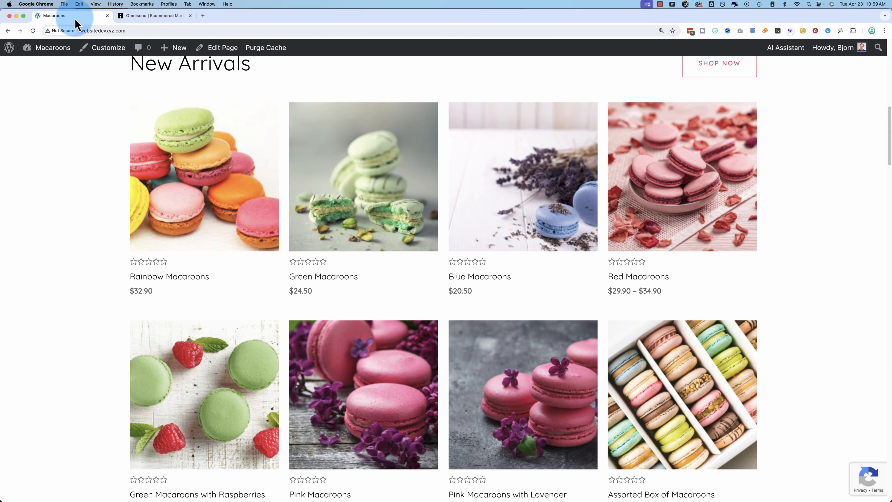
left_click(40, 66)
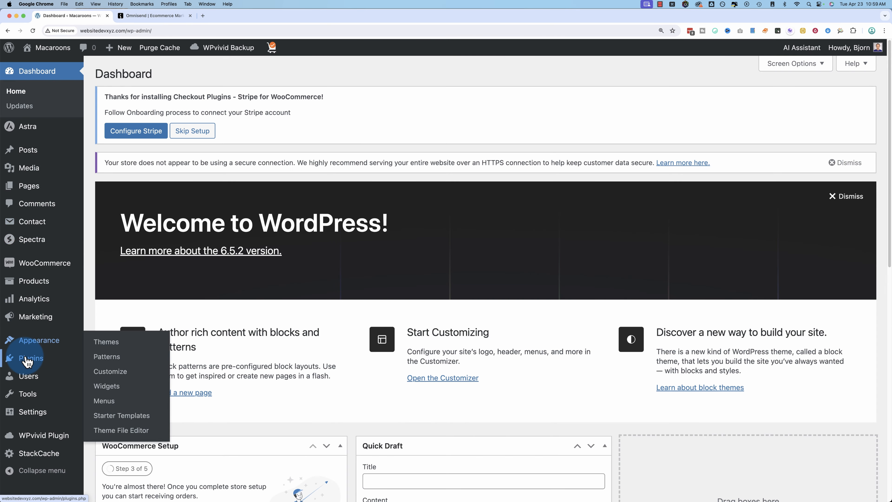
Step: Search plugins for 'om', then install and activate Email Marketing for WooCommerce by Omnisend
mouse_move(32, 357)
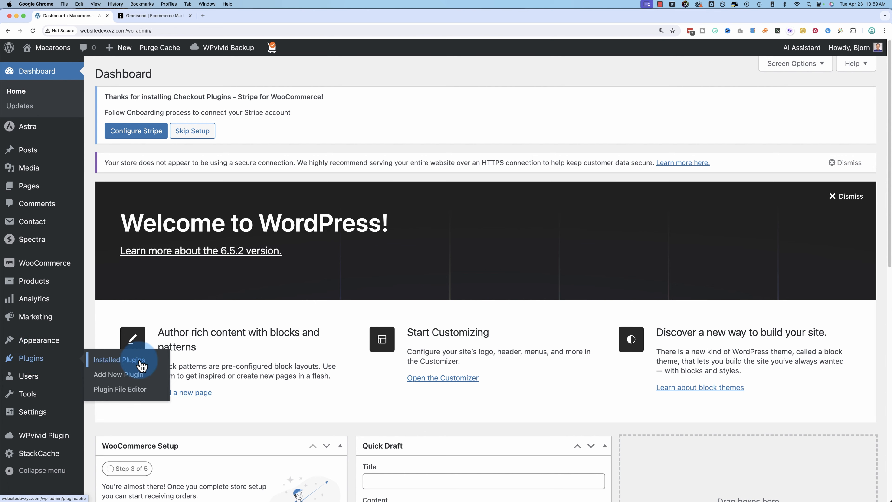
left_click(136, 374)
left_click(752, 104)
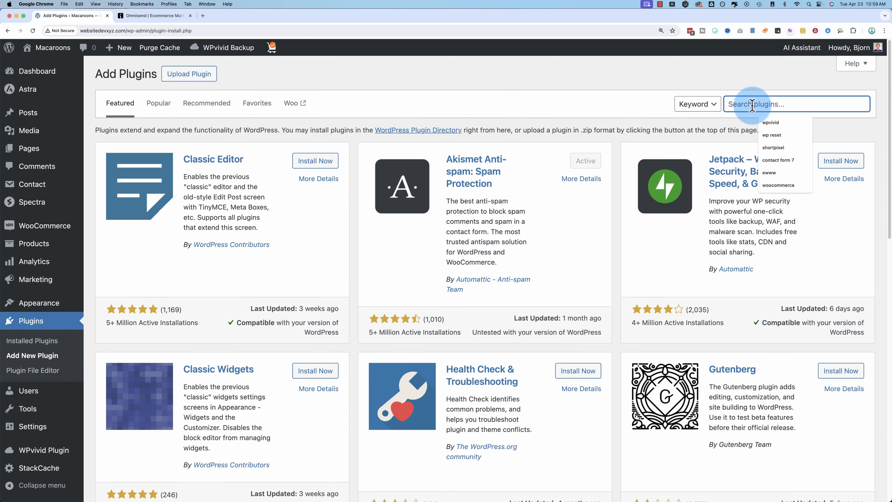
type("omnisend")
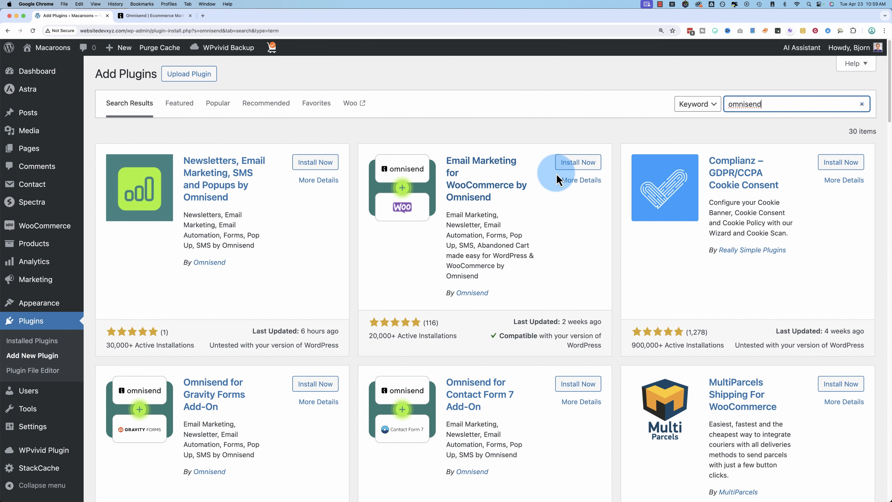
left_click(579, 164)
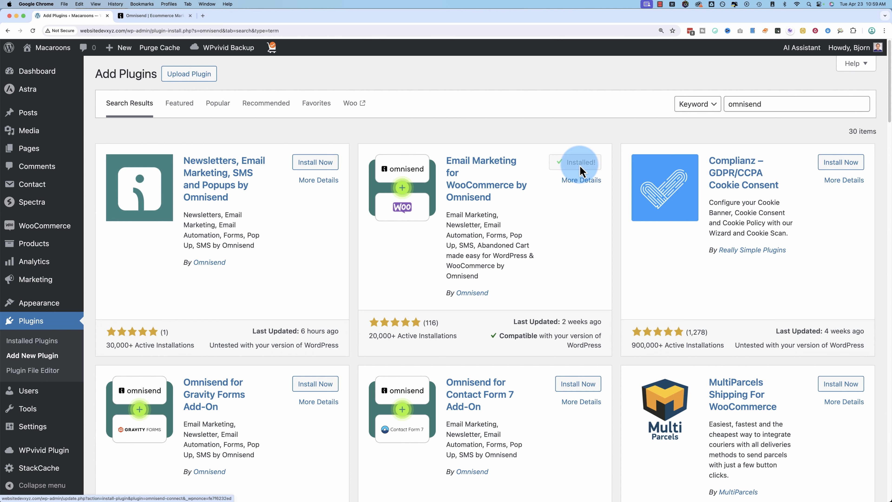
left_click(582, 165)
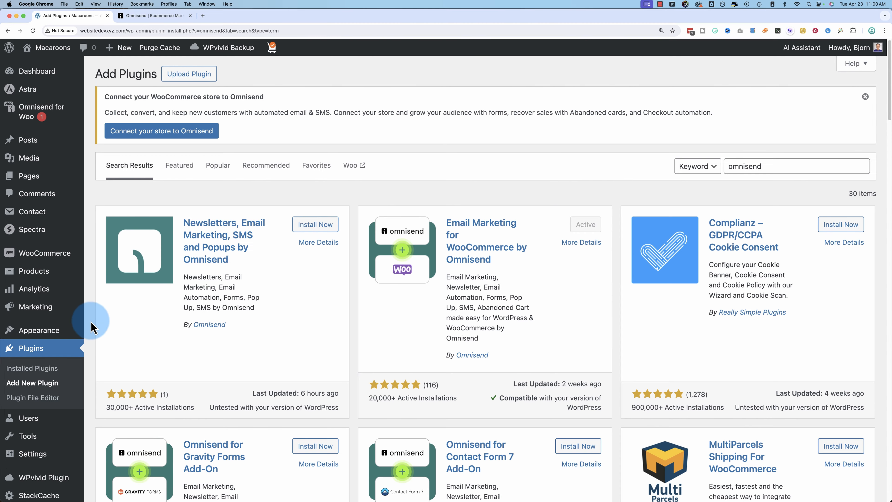
Step: From Omnisend for Woo, connect the existing Omnisend account and approve its store access
mouse_move(32, 112)
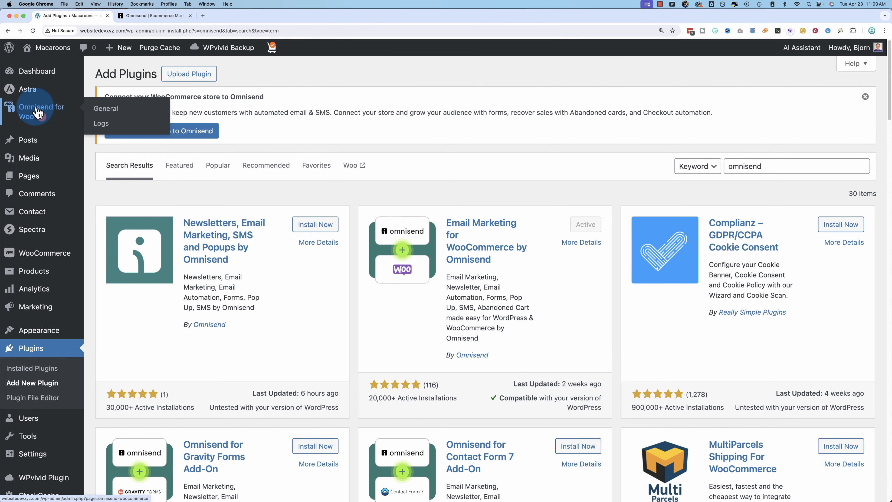
left_click(36, 112)
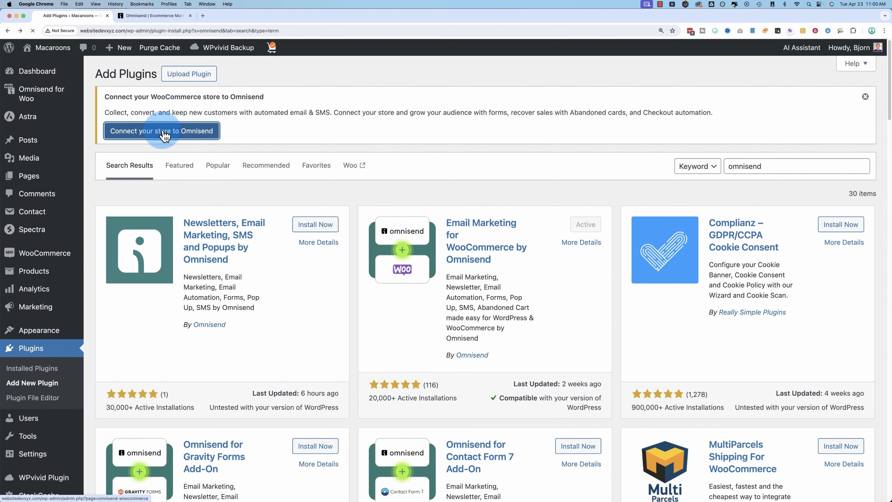
left_click(163, 134)
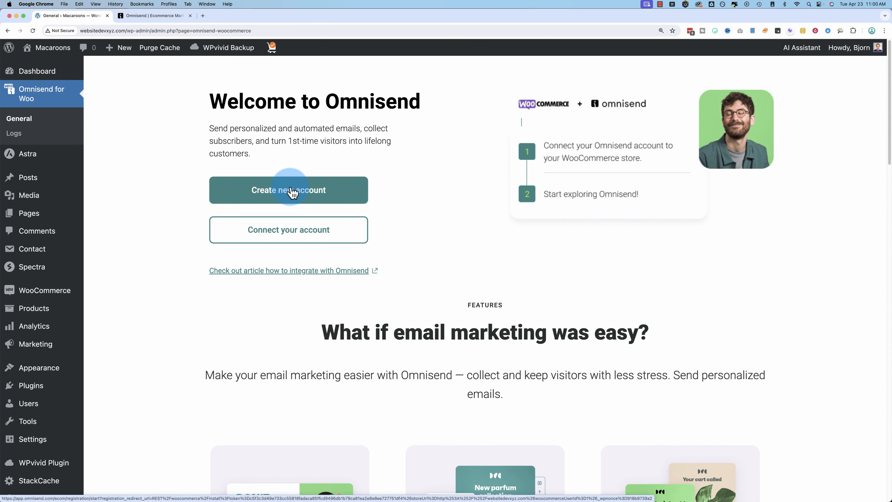
left_click(288, 233)
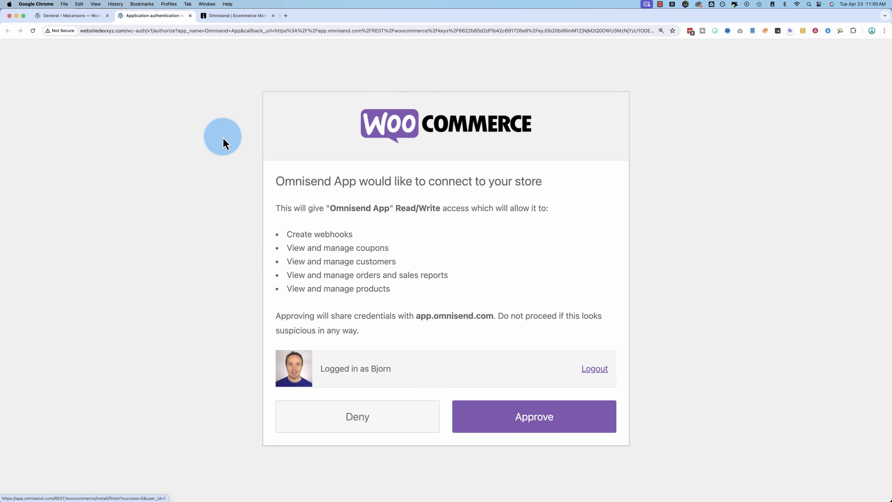
left_click(238, 16)
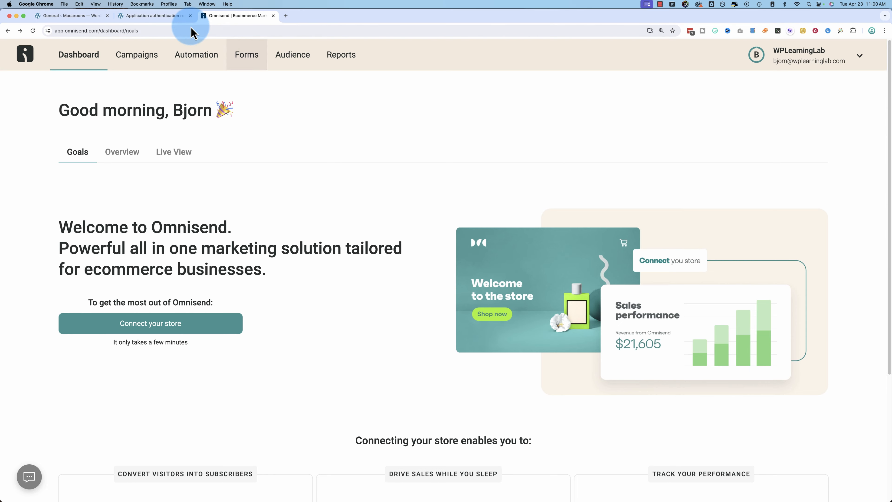
left_click(185, 16)
left_click(534, 421)
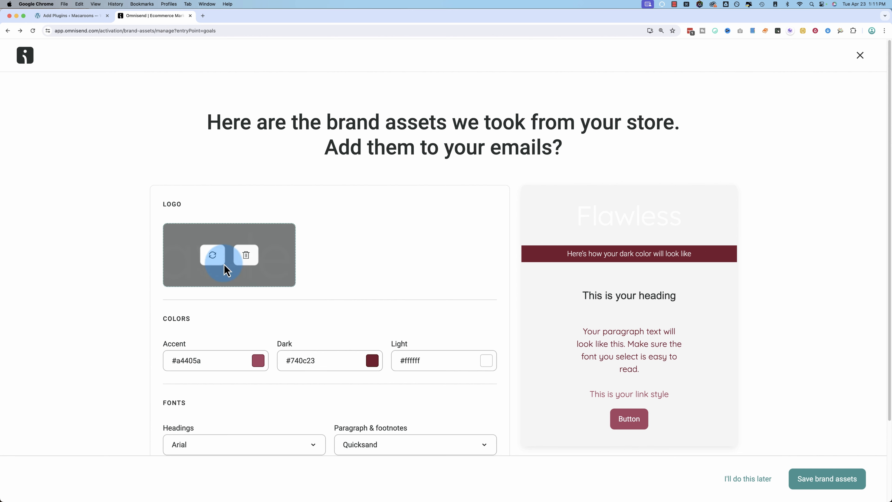
Step: Save the imported brand assets: accent #a4405a, dark #740c23, Arial and Quicksand fonts
scroll(347, 316, "down", 5)
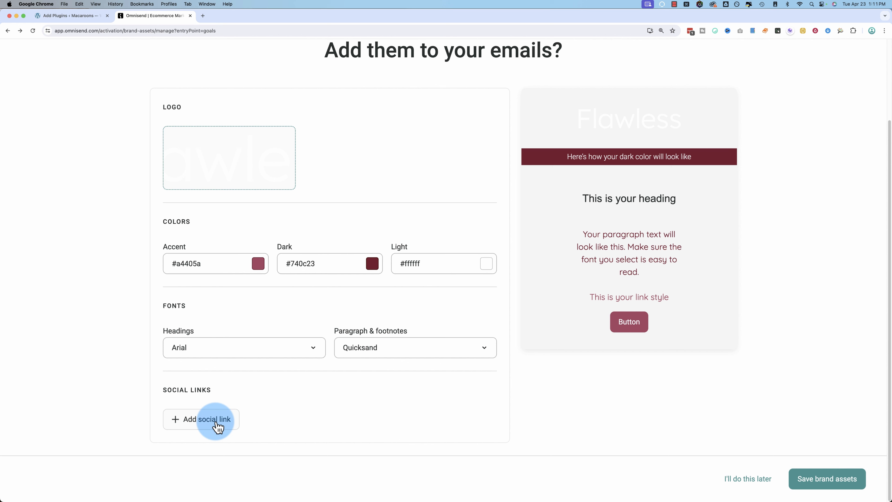
mouse_move(252, 184)
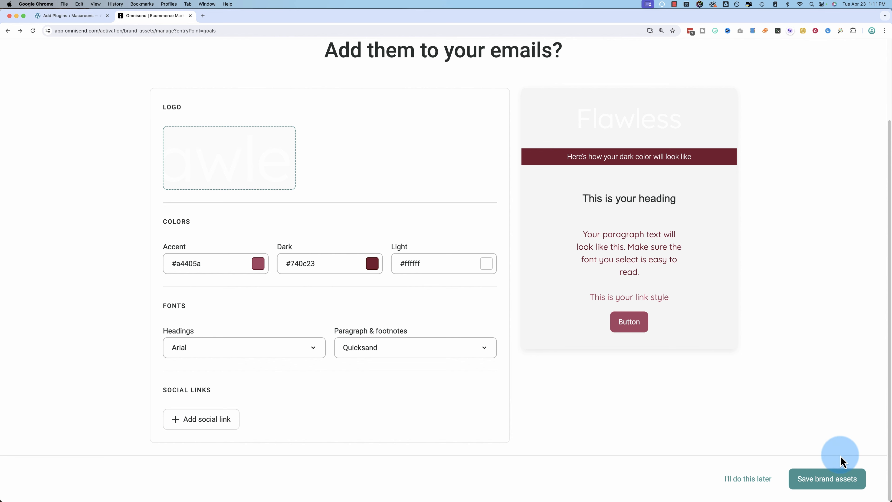
left_click(826, 490)
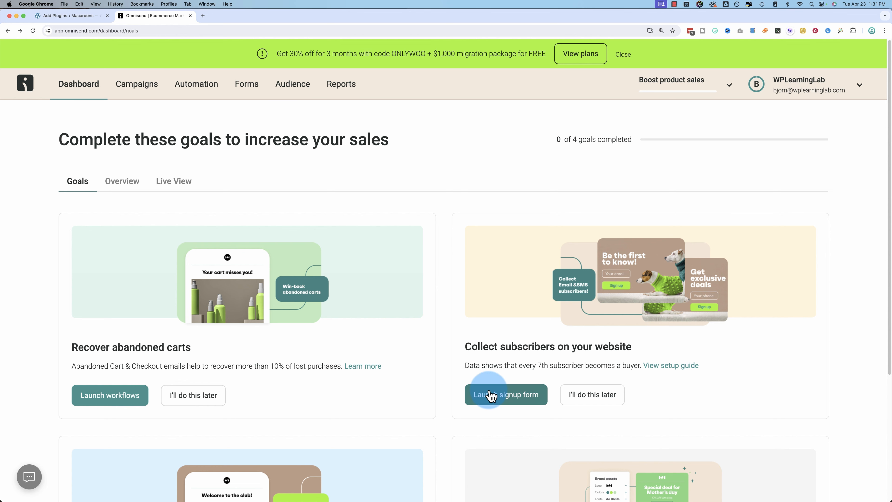
Step: Go to the Forms page and highlight its heading and benefit points
scroll(454, 387, "down", 5)
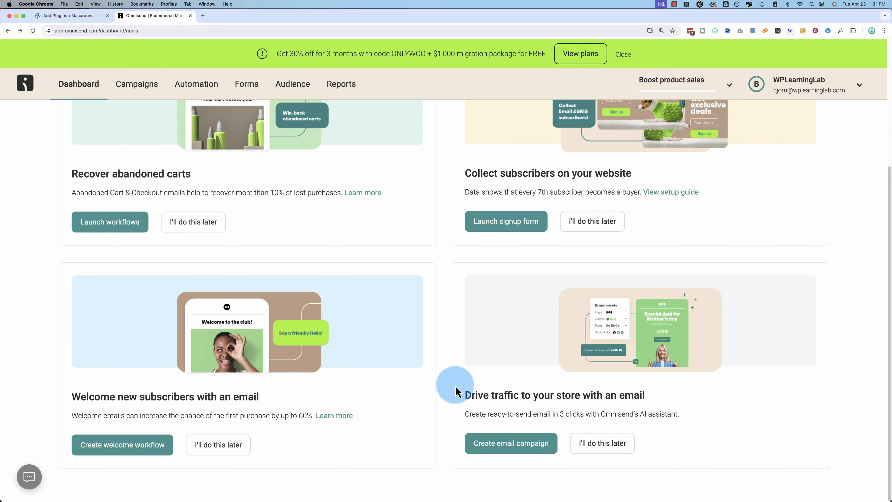
scroll(449, 388, "up", 5)
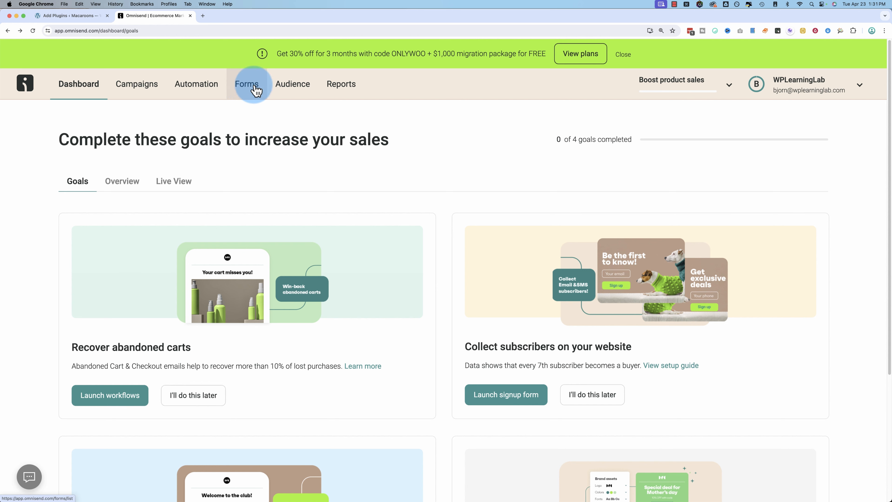
left_click(240, 95)
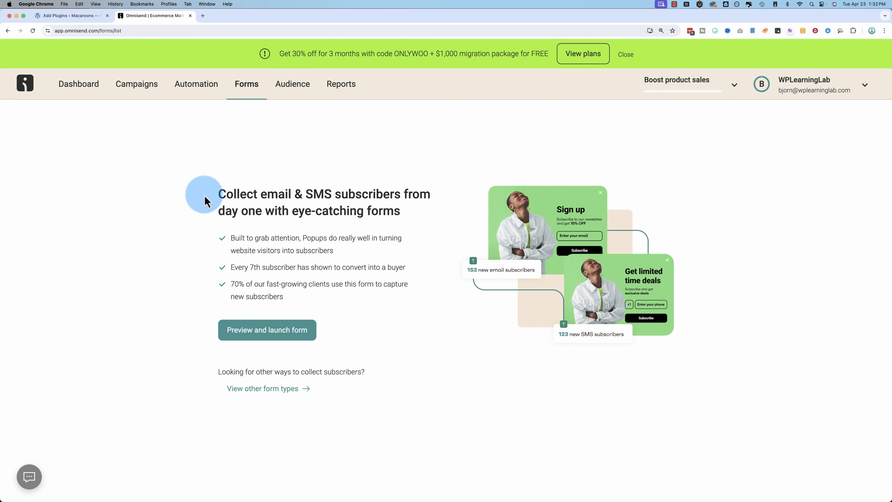
left_click_drag(213, 197, 394, 300)
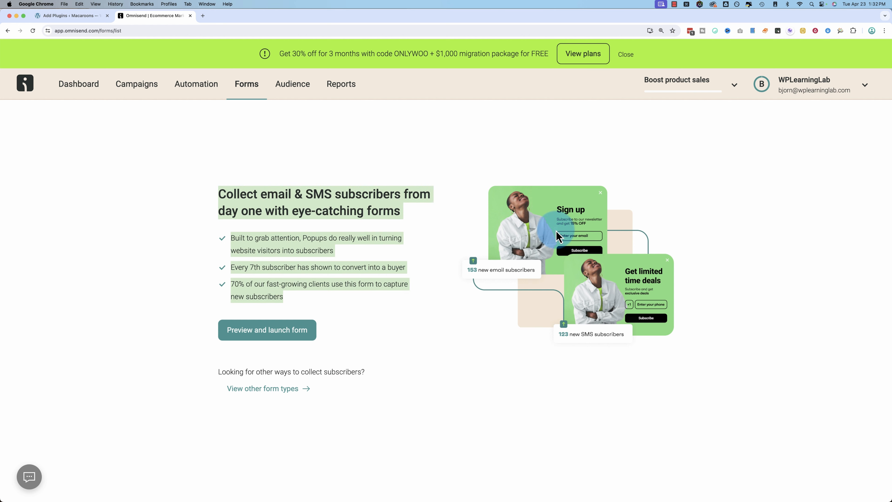
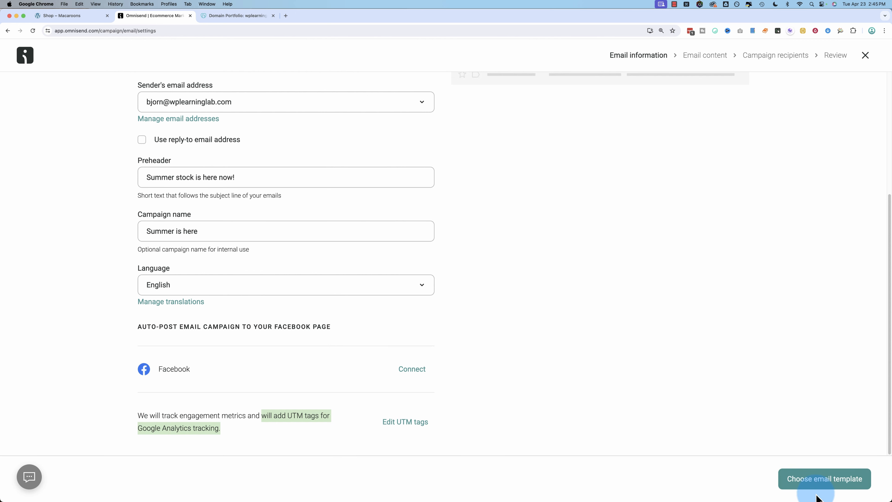
Step: Move on to template selection for the 'Summer is here' campaign once its email details are filled in
left_click(828, 480)
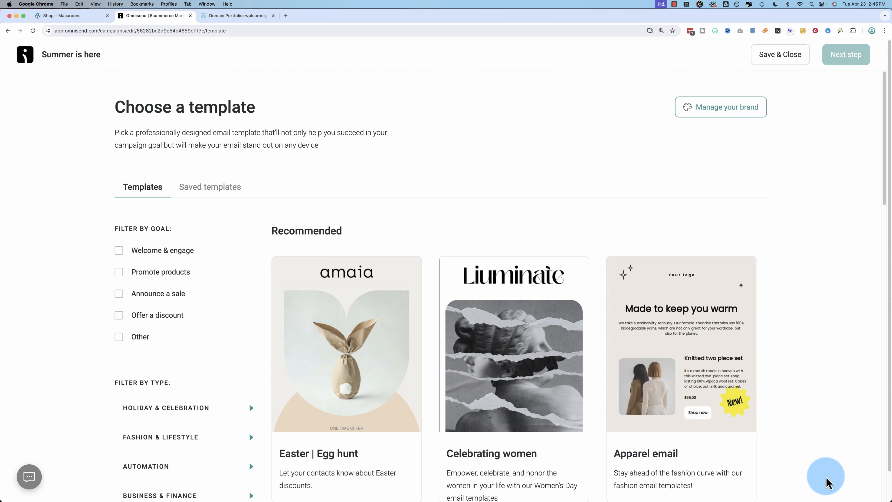
Step: Expand the holiday, fashion, automation, business, special occasion and miscellaneous template categories
mouse_move(338, 299)
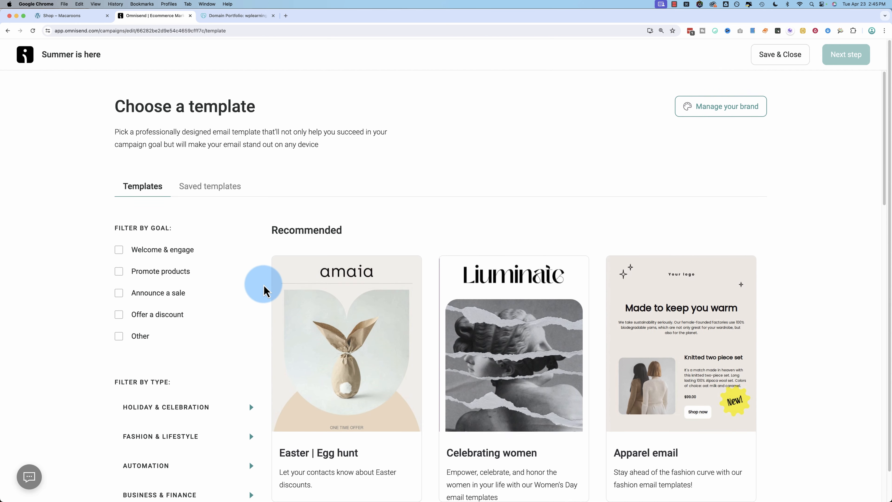
scroll(264, 289, "down", 3)
scroll(264, 289, "down", 3)
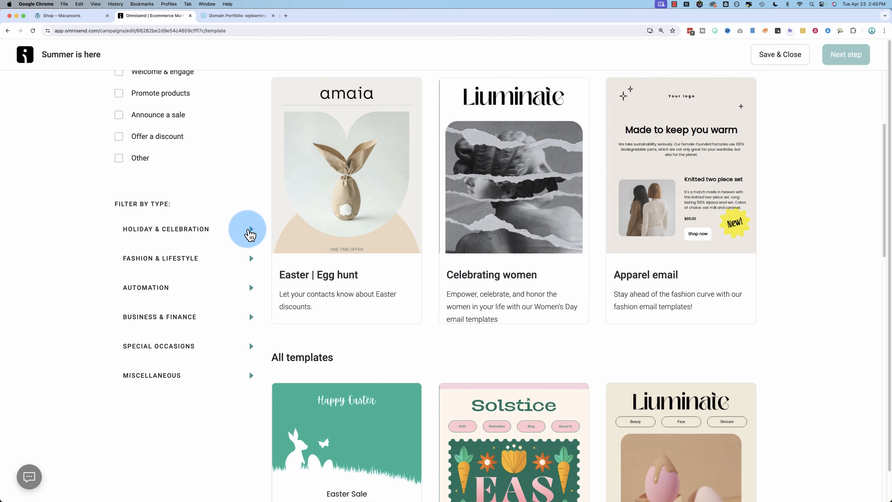
left_click(249, 231)
scroll(146, 277, "down", 10)
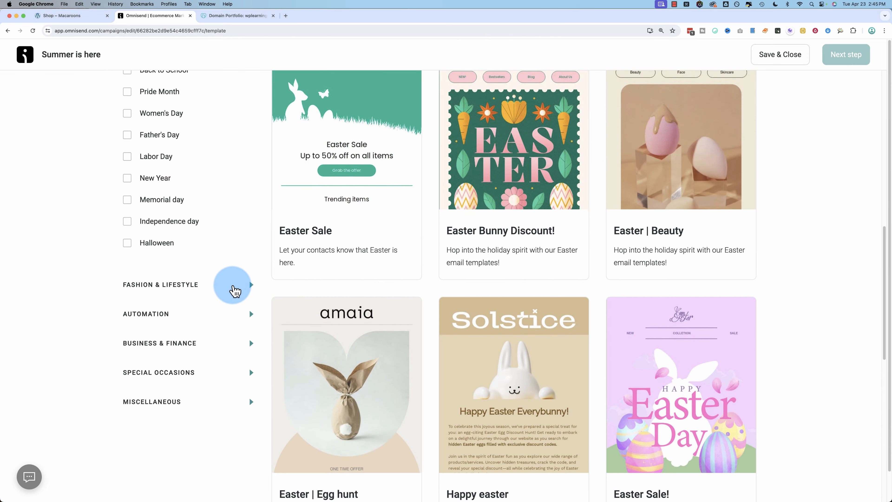
left_click(249, 285)
scroll(143, 311, "down", 6)
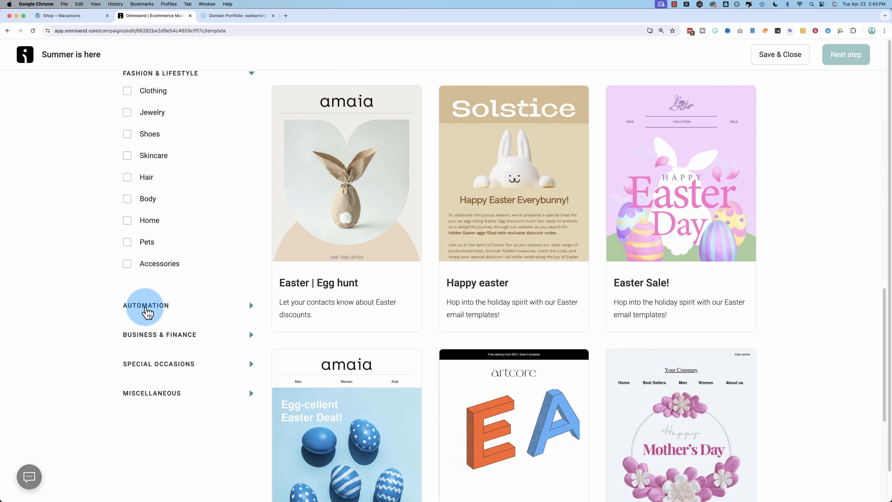
left_click(224, 310)
scroll(224, 311, "down", 3)
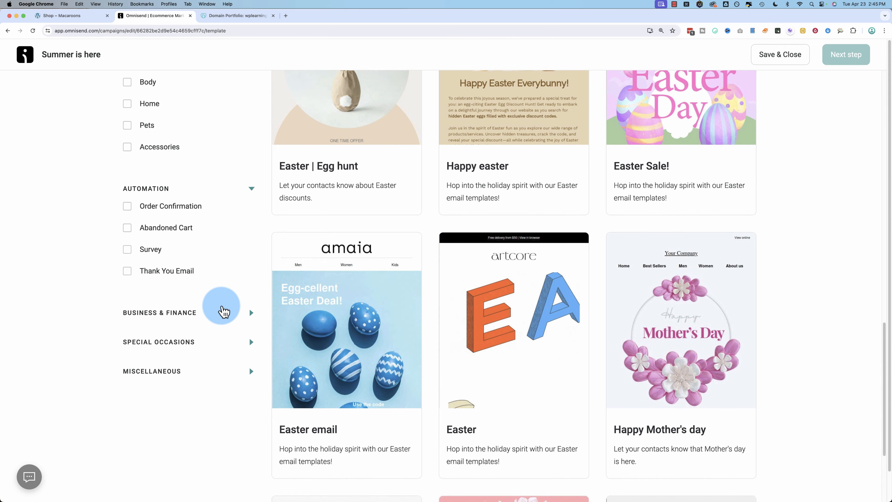
left_click(224, 314)
scroll(222, 323, "down", 2)
left_click(215, 332)
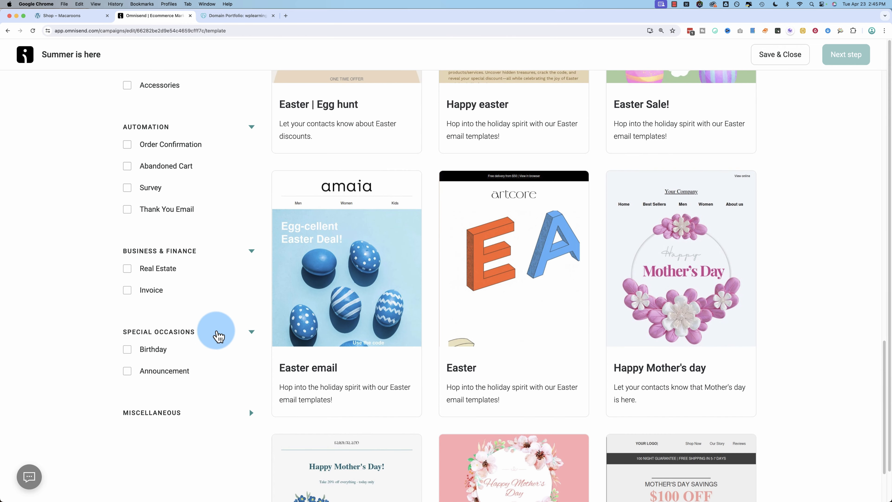
scroll(215, 338, "down", 1)
left_click(209, 368)
scroll(141, 360, "down", 3)
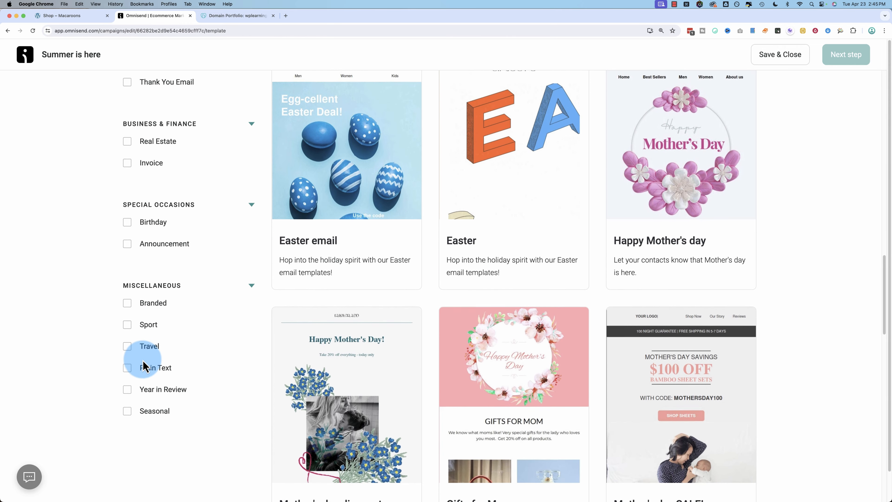
Step: Filter the template gallery to Seasonal, then to Valentine's Day templates only
left_click(127, 387)
scroll(279, 265, "up", 10)
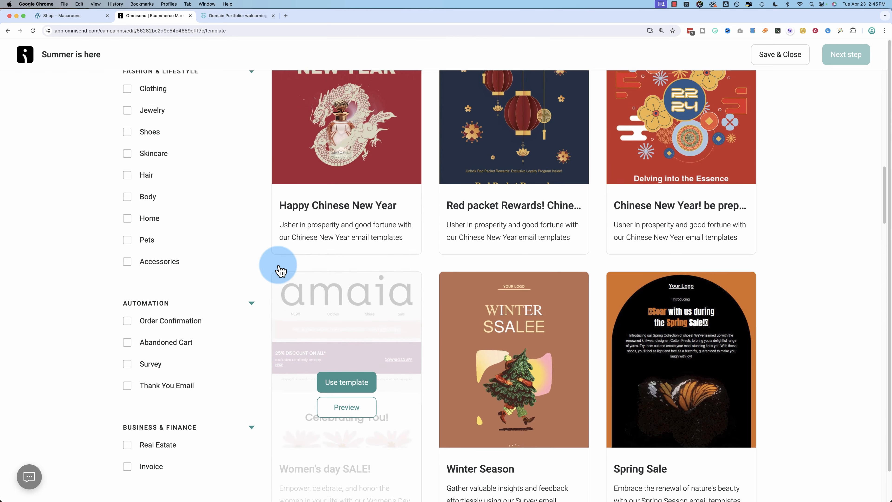
scroll(468, 245, "up", 10)
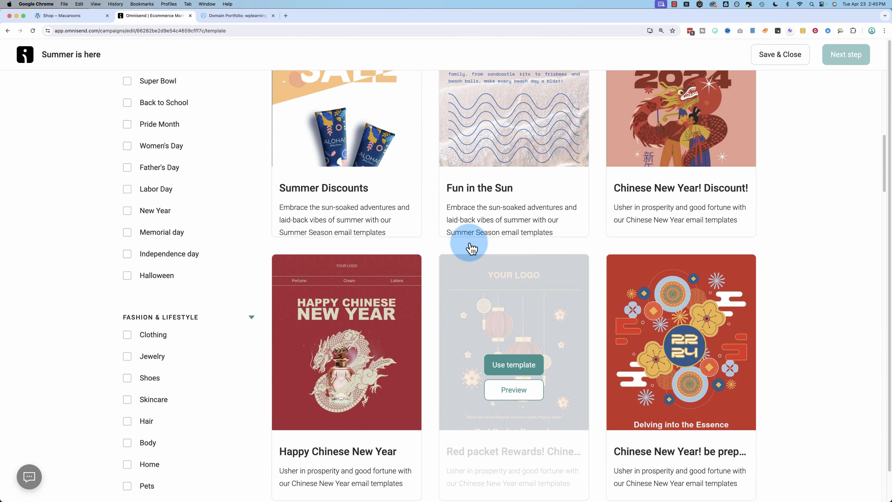
scroll(347, 369, "down", 2)
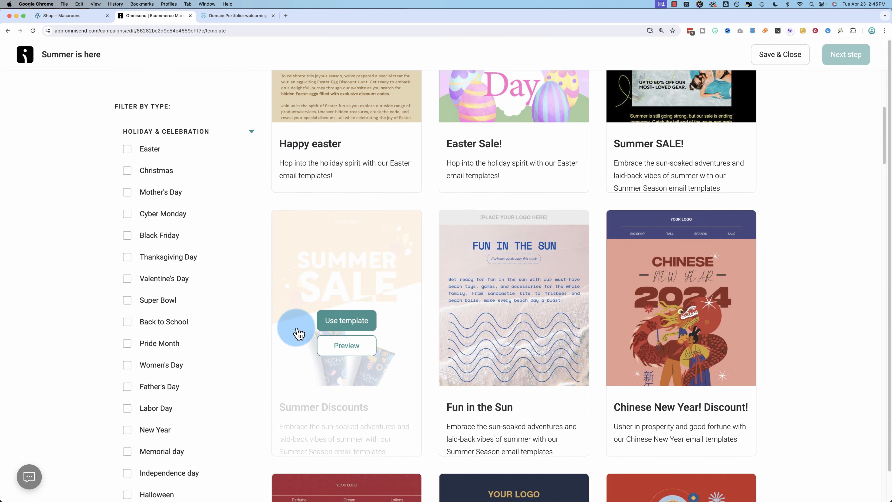
mouse_move(366, 321)
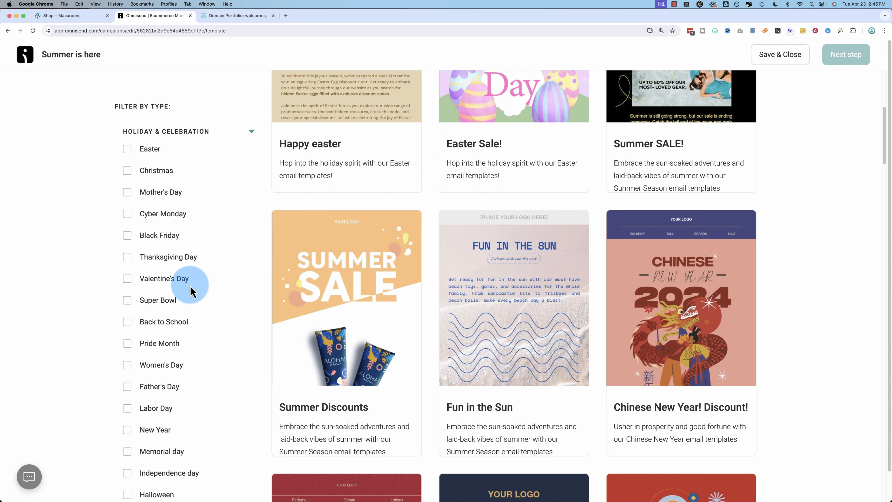
left_click(128, 279)
scroll(226, 364, "down", 15)
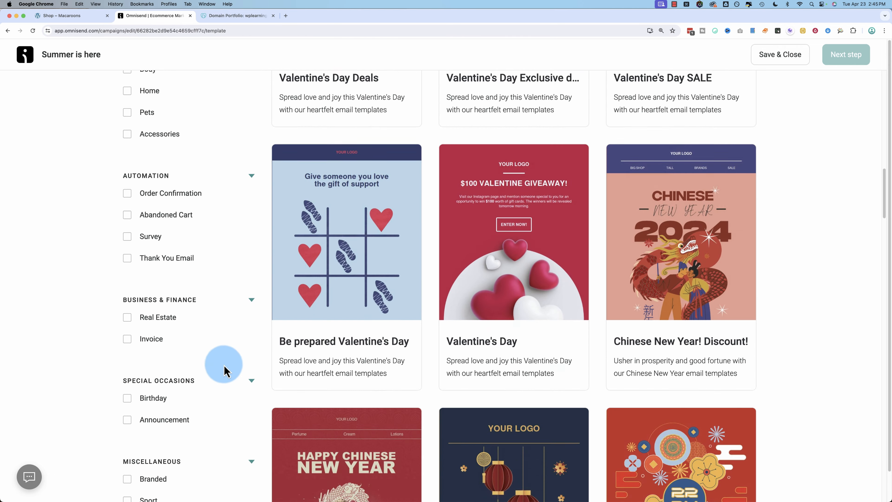
scroll(142, 385, "up", 15)
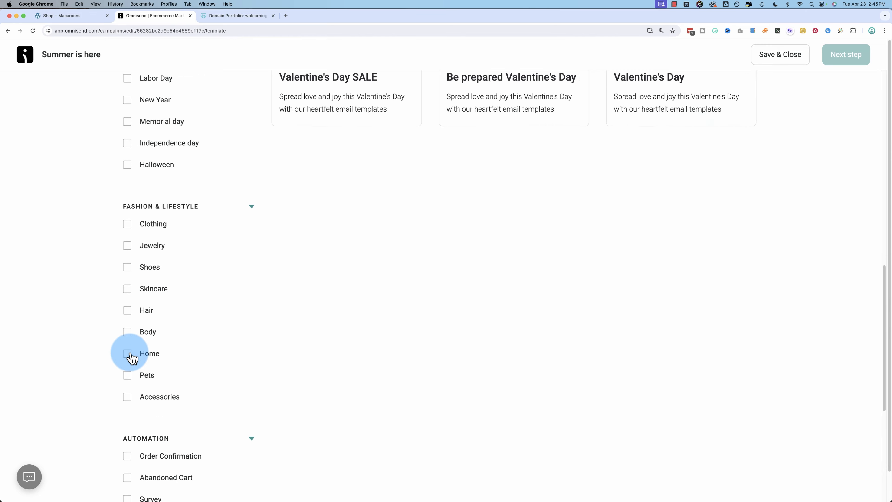
scroll(132, 359, "down", 4)
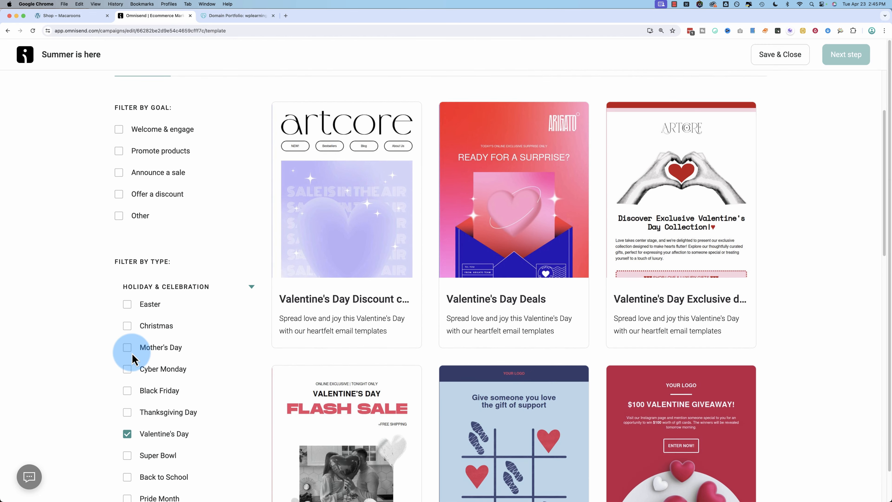
Step: Preview Easter, Christmas, Mother's Day, Cyber Monday, Black Friday and Thanksgiving templates, clearing each filter
scroll(130, 408, "down", 3)
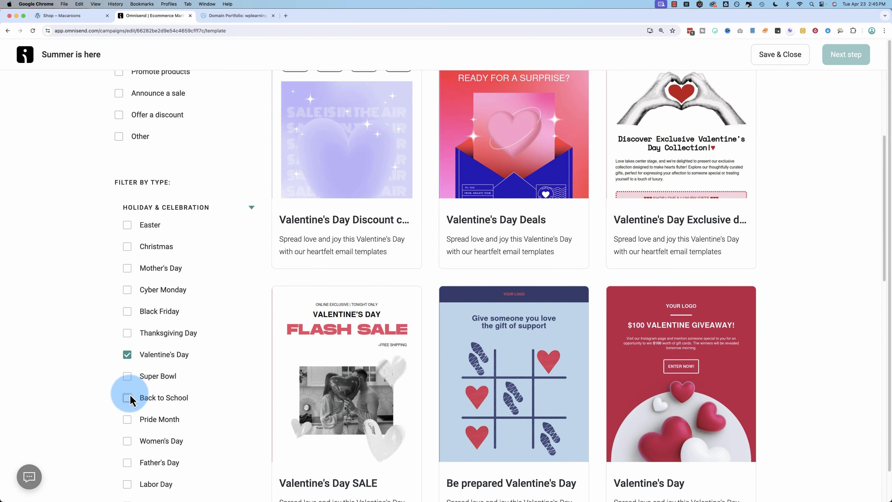
left_click(132, 369)
left_click(131, 227)
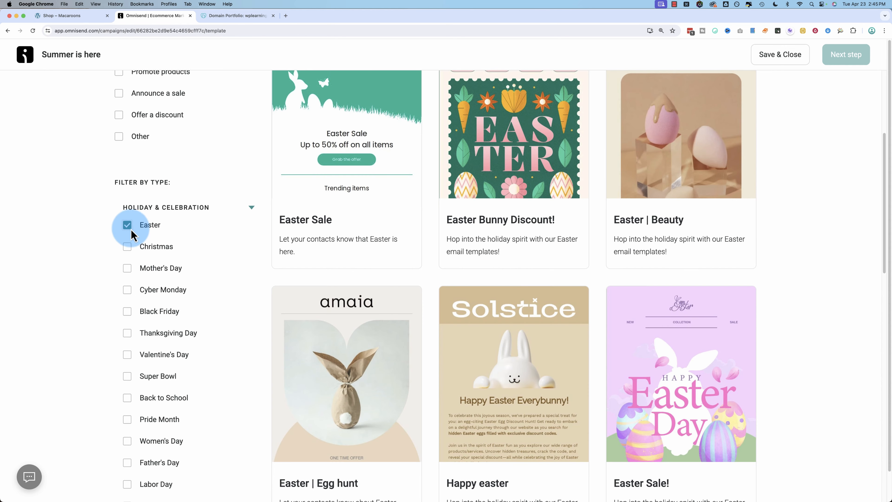
left_click(129, 246)
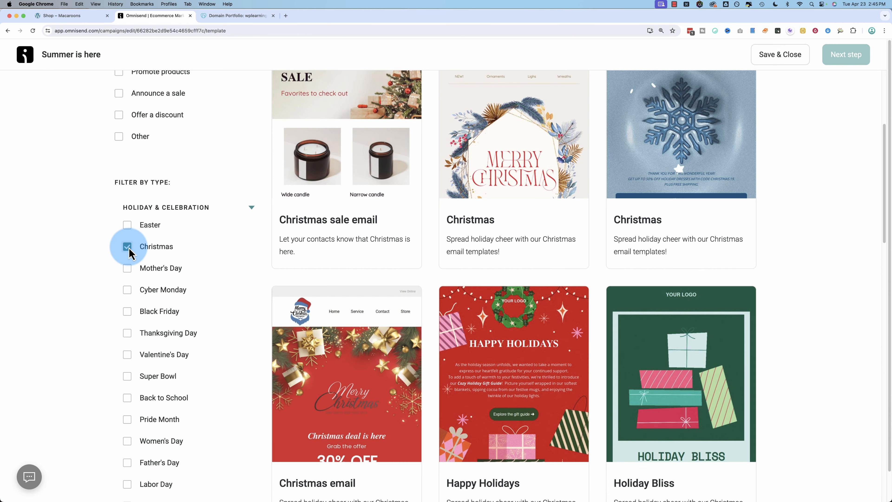
left_click(128, 246)
left_click(128, 268)
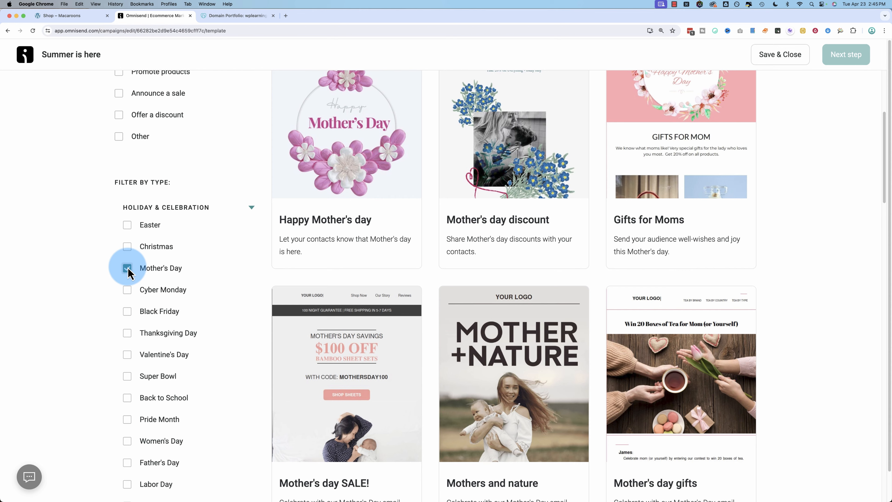
left_click(128, 274)
left_click(128, 290)
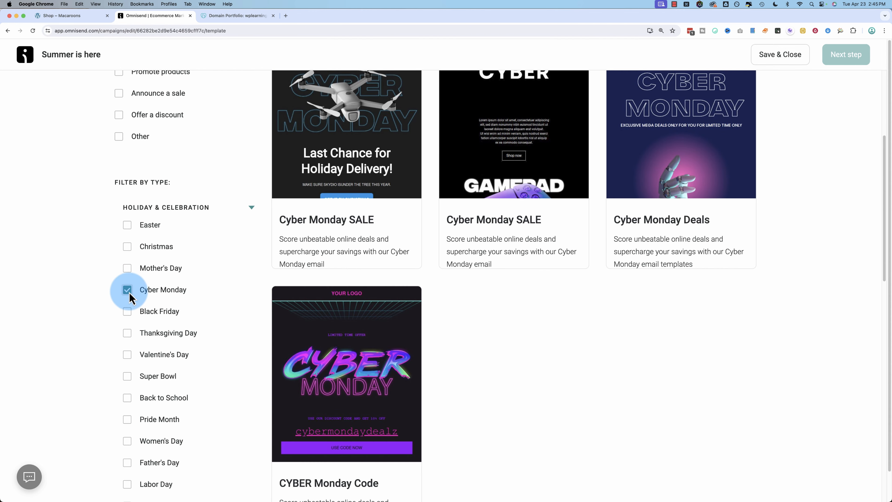
left_click(129, 296)
left_click(132, 314)
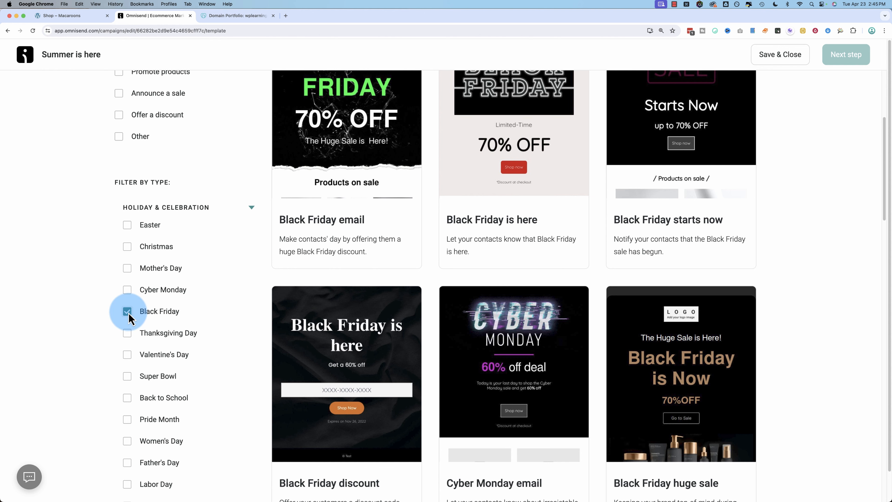
left_click(129, 315)
left_click(128, 335)
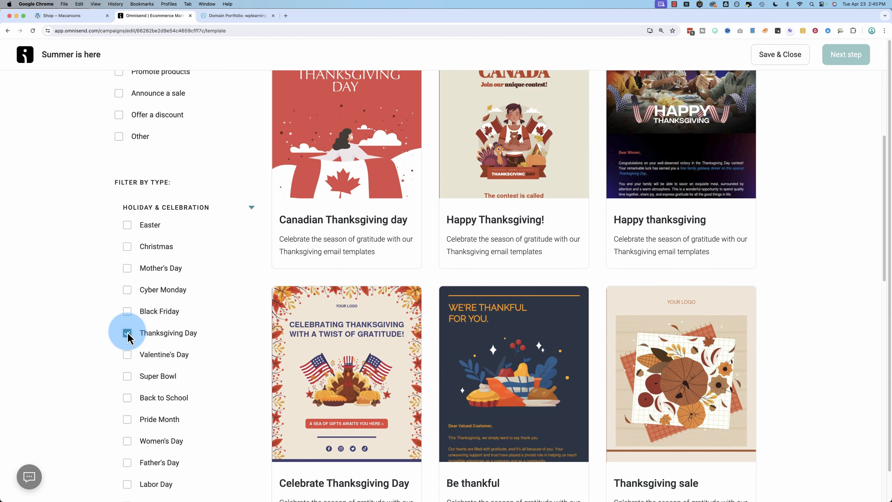
left_click(127, 334)
Step: Filter to Seasonal templates and start the email from Summer Discounts
scroll(106, 404, "down", 15)
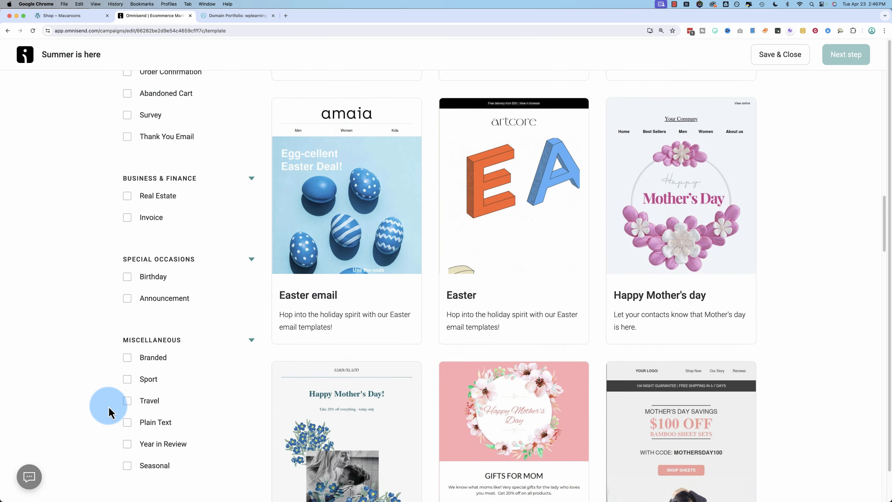
left_click(128, 248)
scroll(225, 355, "up", 10)
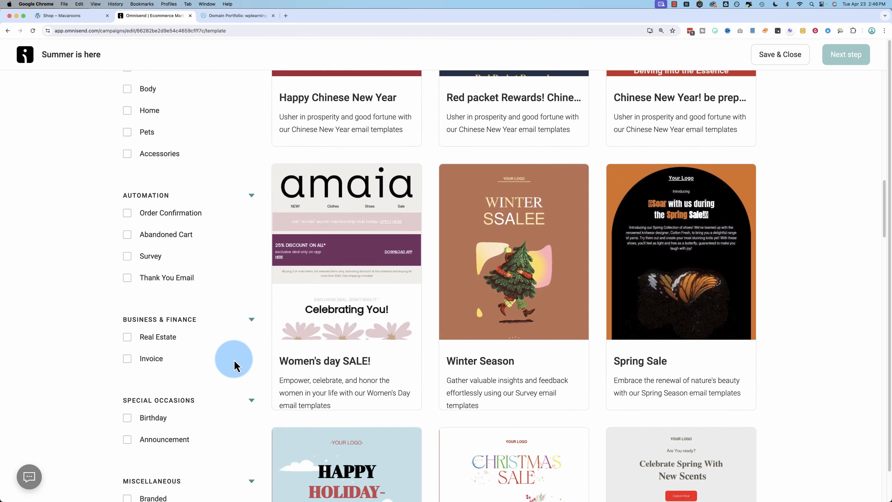
scroll(234, 365, "up", 10)
mouse_move(367, 261)
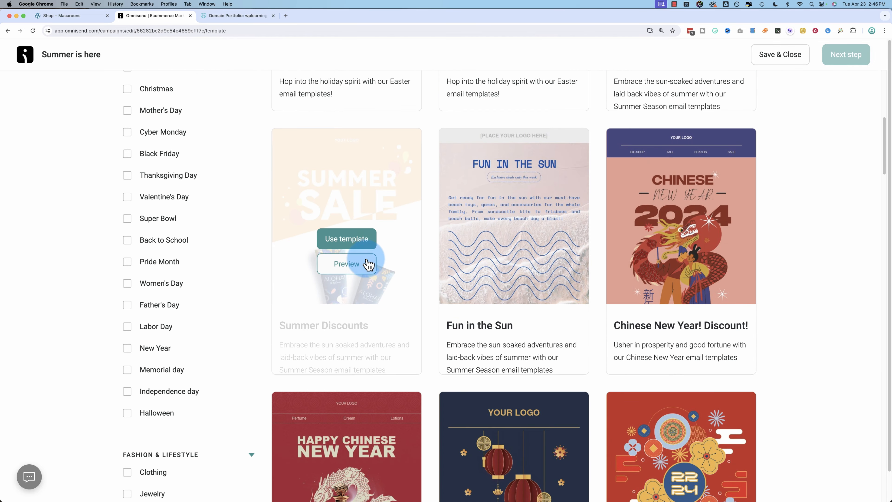
left_click(360, 240)
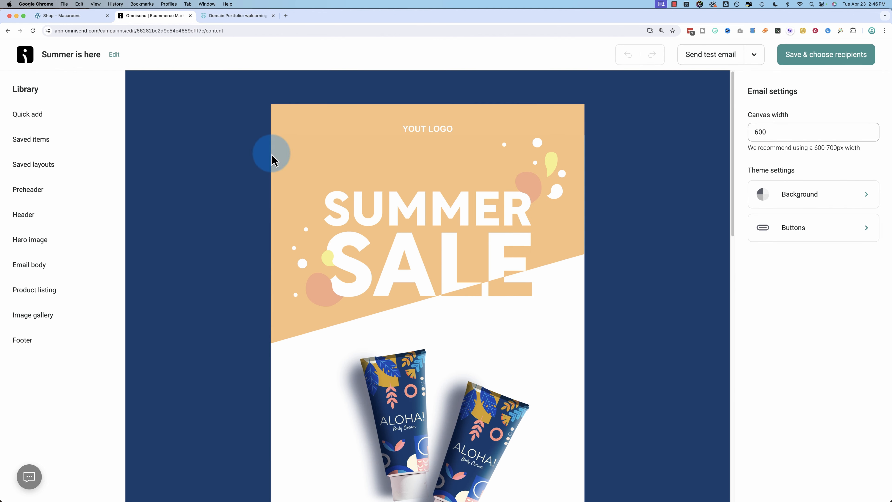
Step: Select the logo header, SUMMER SALE hero block and hero image, then show the Quick add items
left_click(426, 133)
left_click(388, 325)
scroll(388, 325, "down", 4)
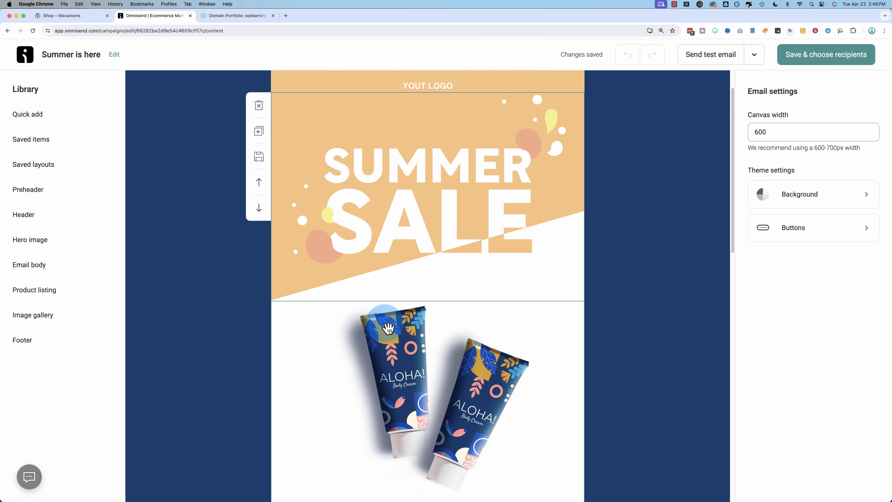
scroll(332, 392, "down", 6)
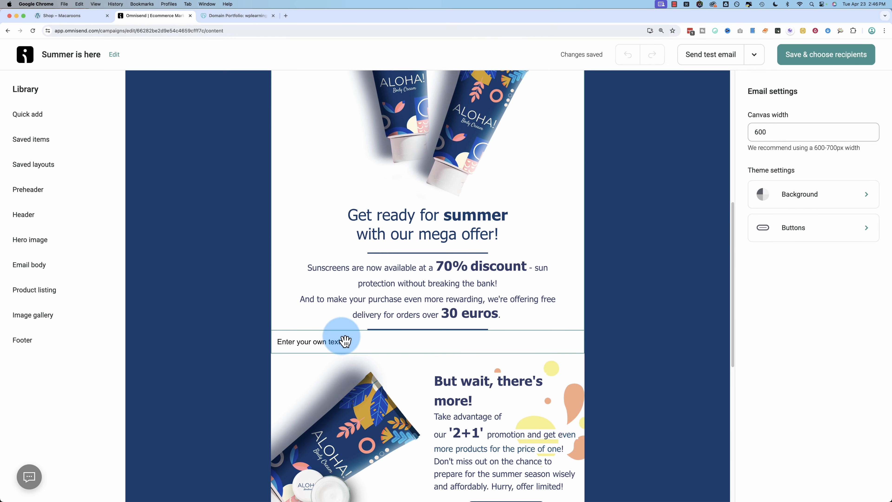
scroll(363, 338, "up", 10)
left_click(394, 265)
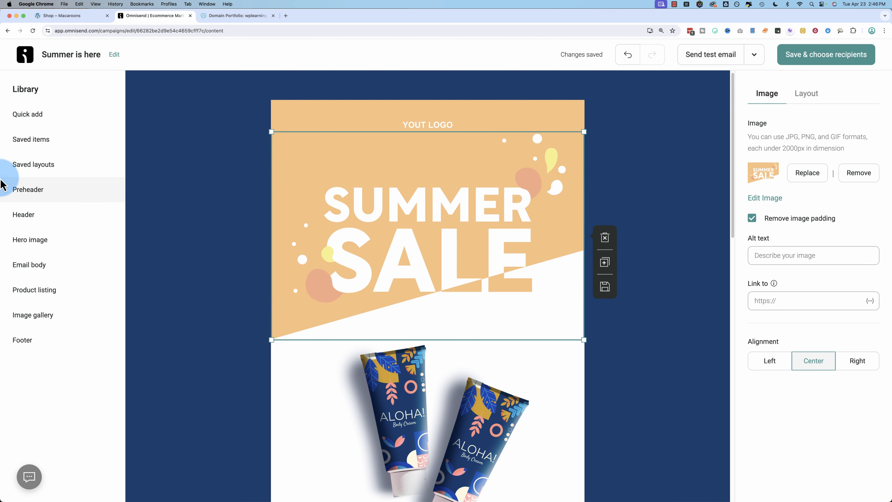
scroll(297, 358, "down", 10)
scroll(298, 362, "down", 2)
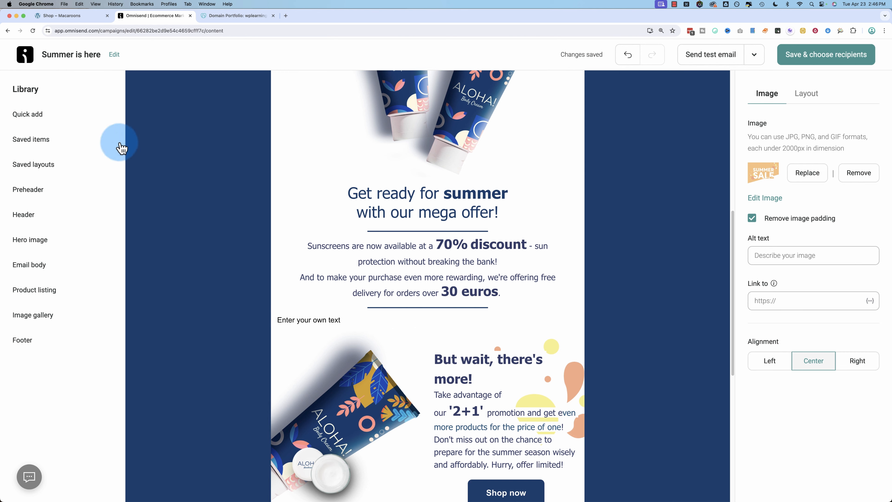
left_click(34, 117)
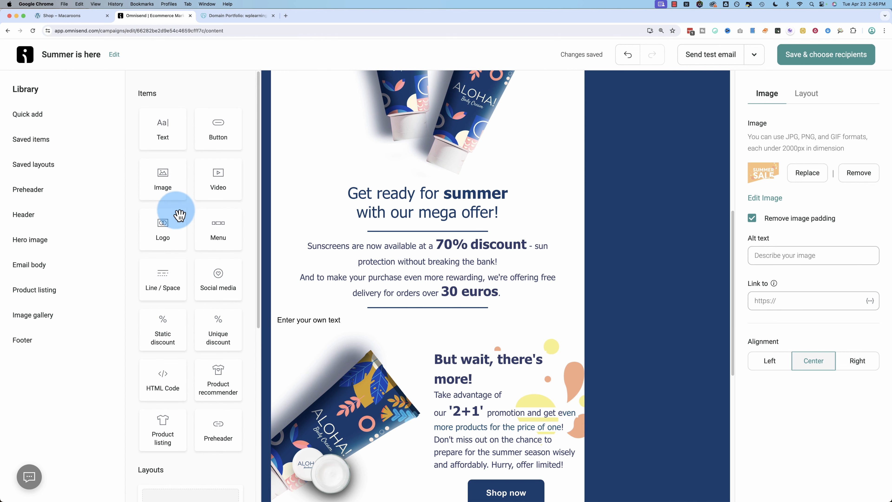
Step: Place a unique discount code block below the offer text, limited to 50 total uses
scroll(179, 215, "down", 2)
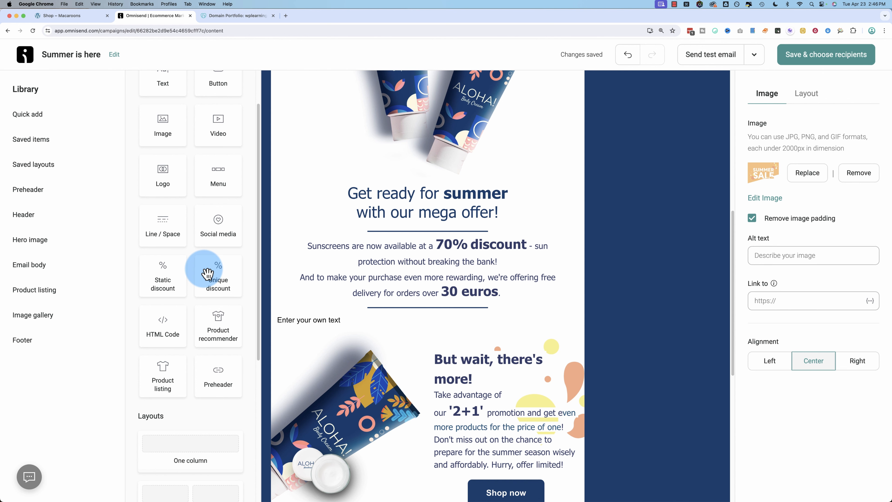
left_click_drag(207, 274, 424, 339)
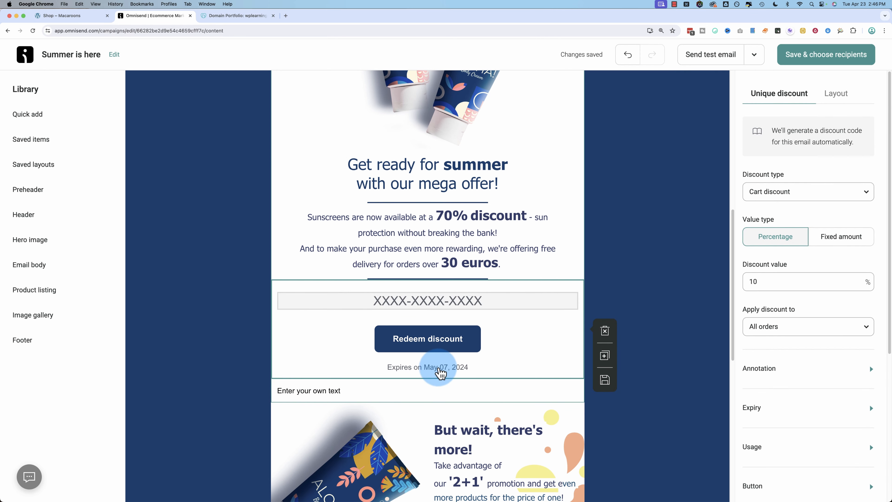
scroll(801, 372, "down", 2)
left_click(757, 372)
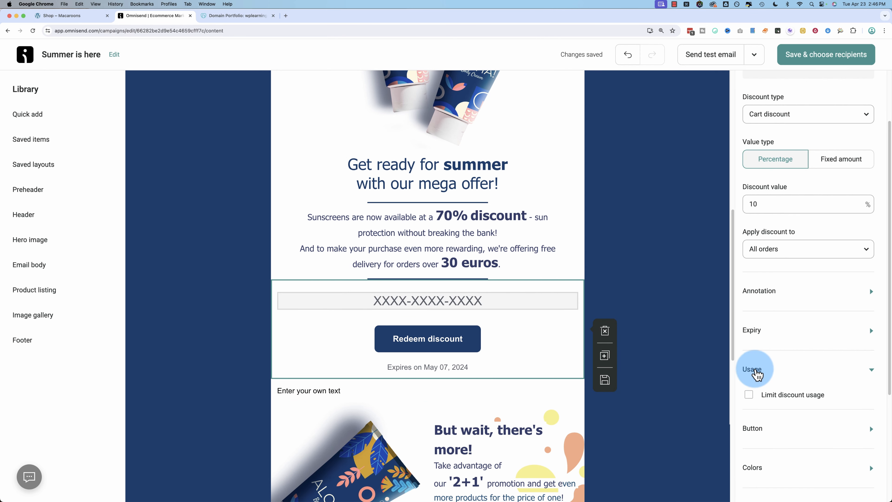
scroll(757, 375, "down", 4)
left_click(748, 239)
left_click(768, 331)
double_click(768, 330)
type("50")
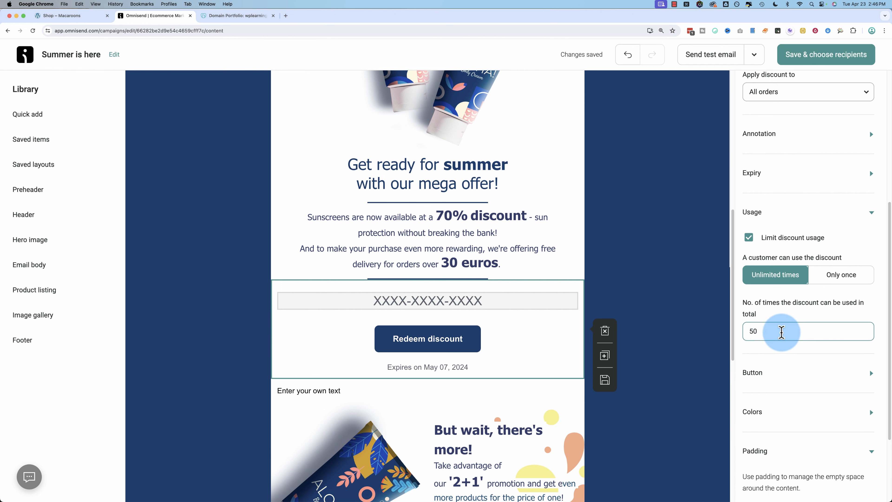
double_click(741, 332)
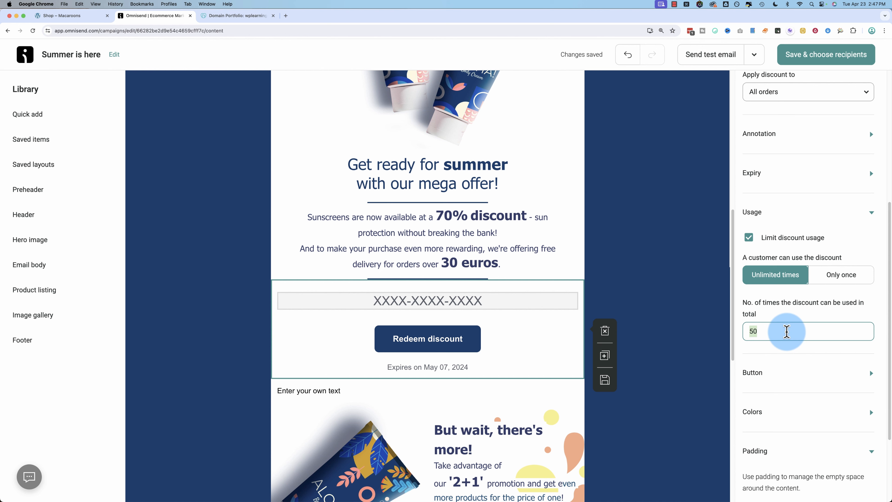
left_click(36, 125)
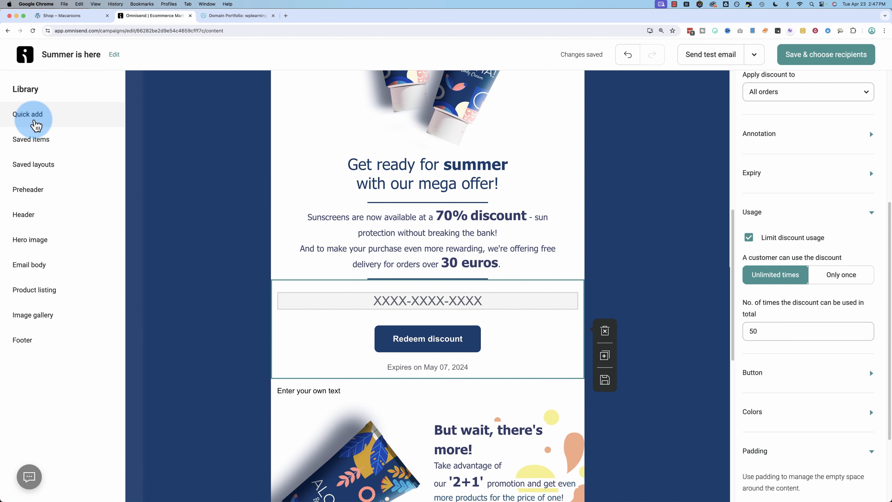
Step: Remove the unique discount block from the email
scroll(160, 339, "down", 4)
left_click_drag(162, 346, 344, 286)
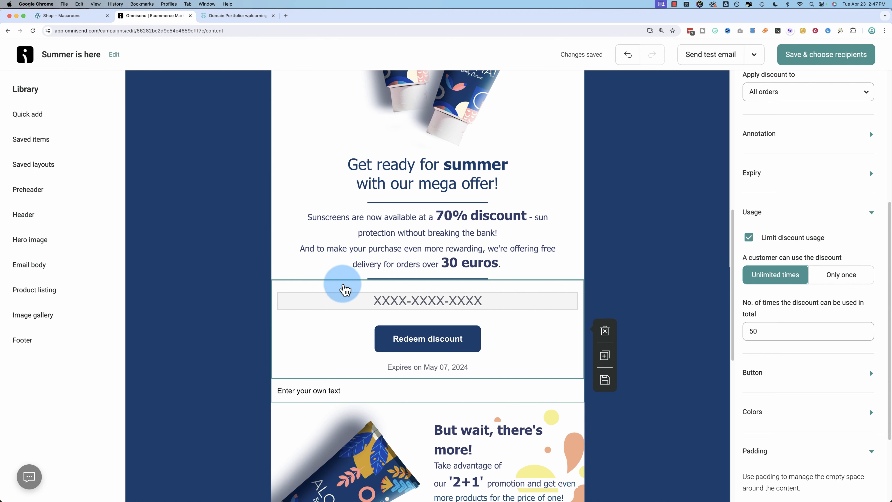
left_click(605, 330)
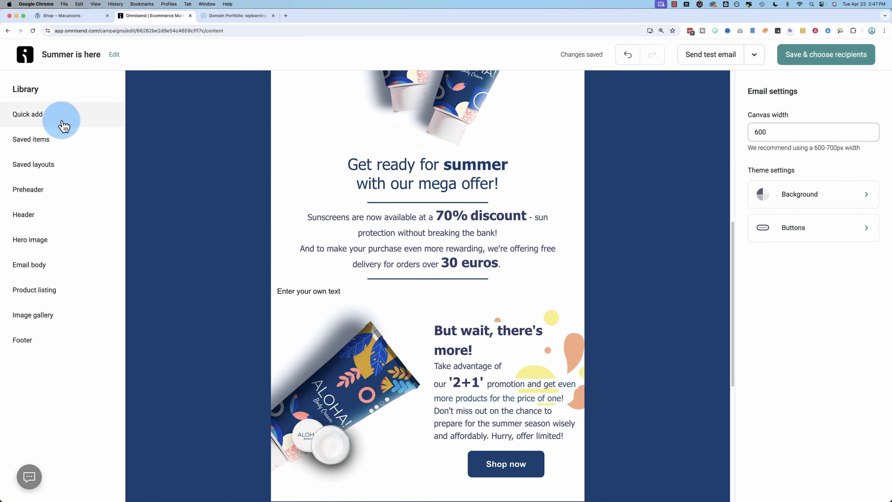
left_click(50, 114)
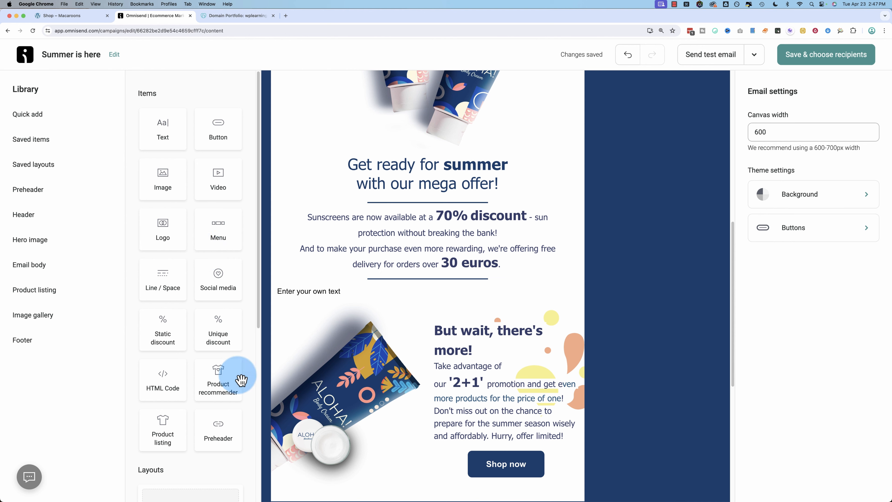
Step: Add a product listing below the offer text with Pink Macaroons with Lavender and Red Macaroons
left_click_drag(155, 418, 412, 312)
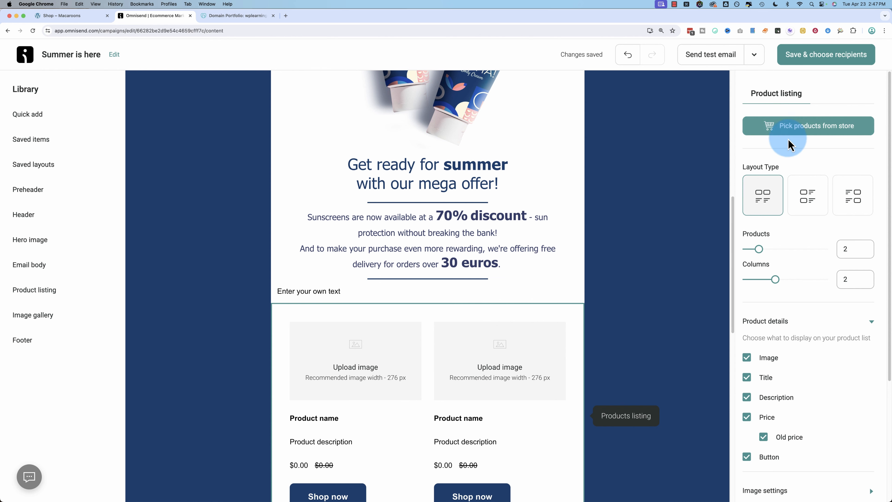
left_click(811, 130)
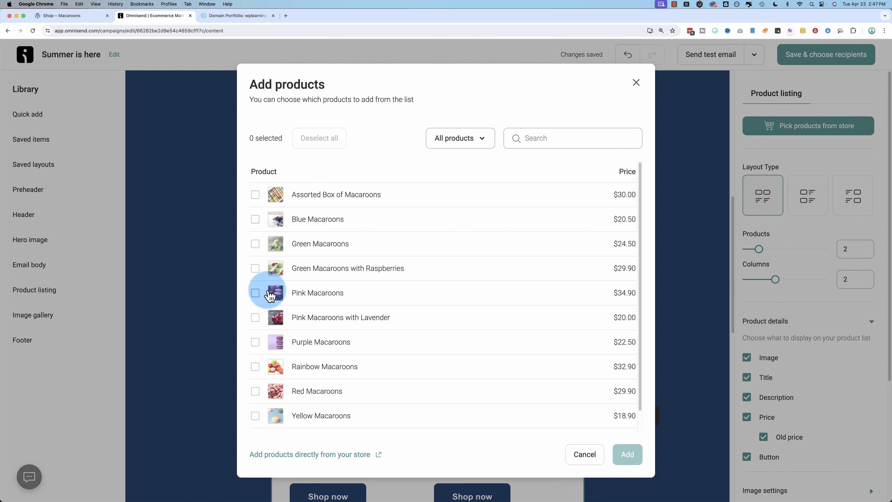
left_click(255, 293)
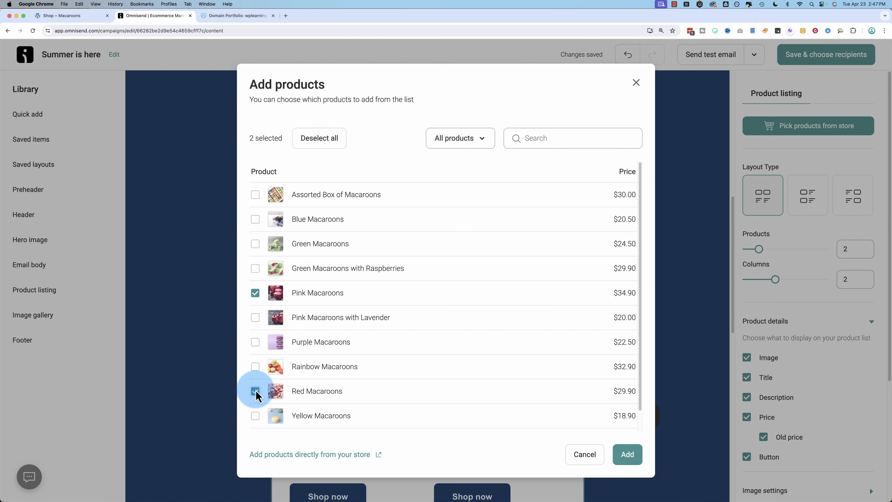
left_click(627, 454)
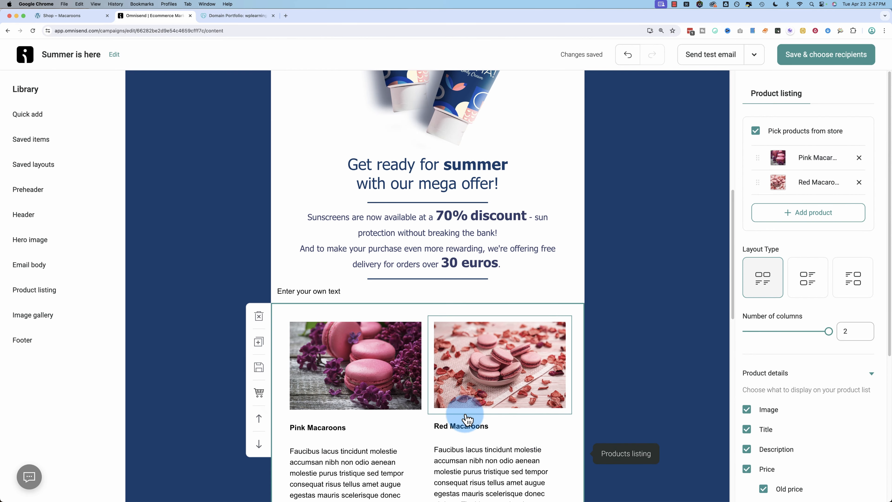
scroll(467, 420, "down", 7)
scroll(348, 249, "up", 2)
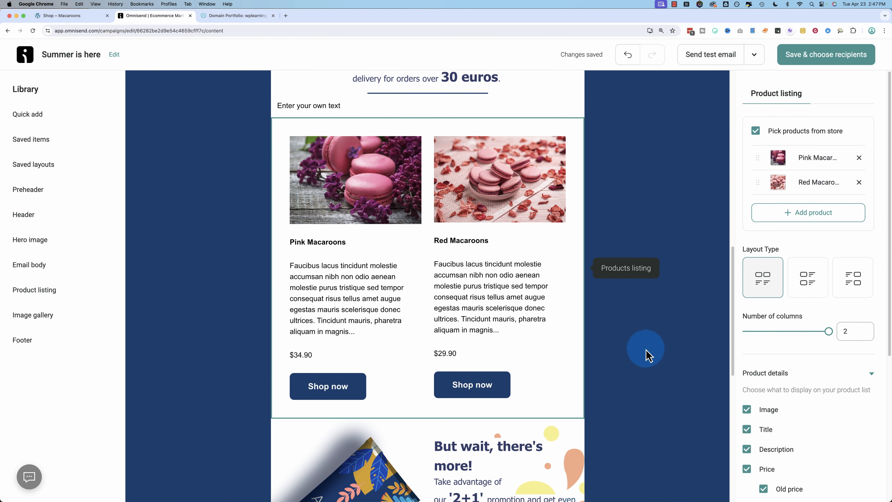
scroll(373, 320, "up", 10)
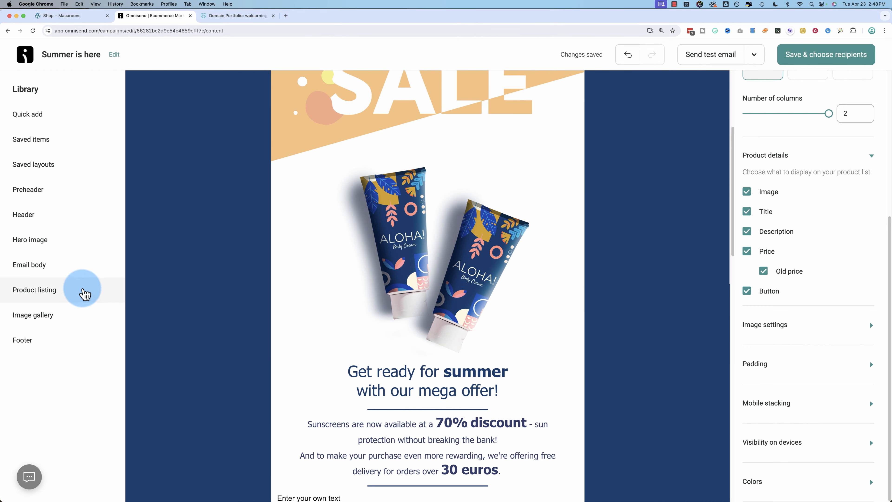
Step: Review the macaroon email content and save it, continuing to recipient selection
left_click(32, 120)
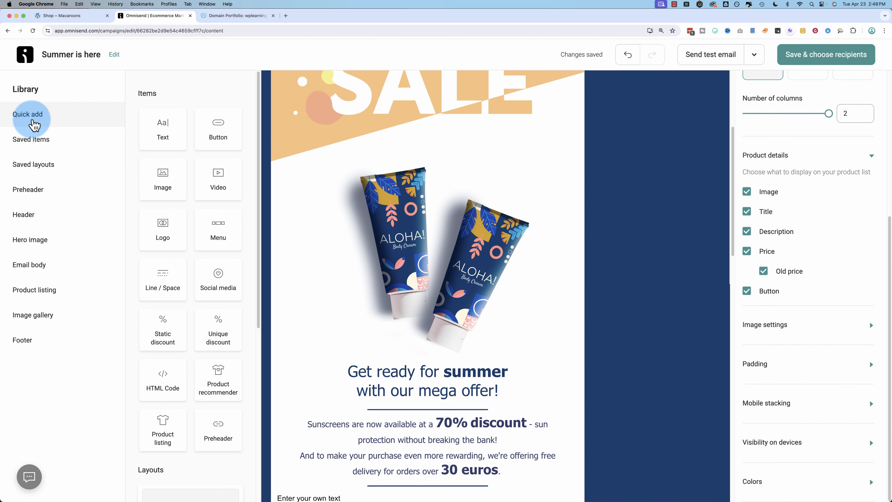
scroll(421, 293, "down", 6)
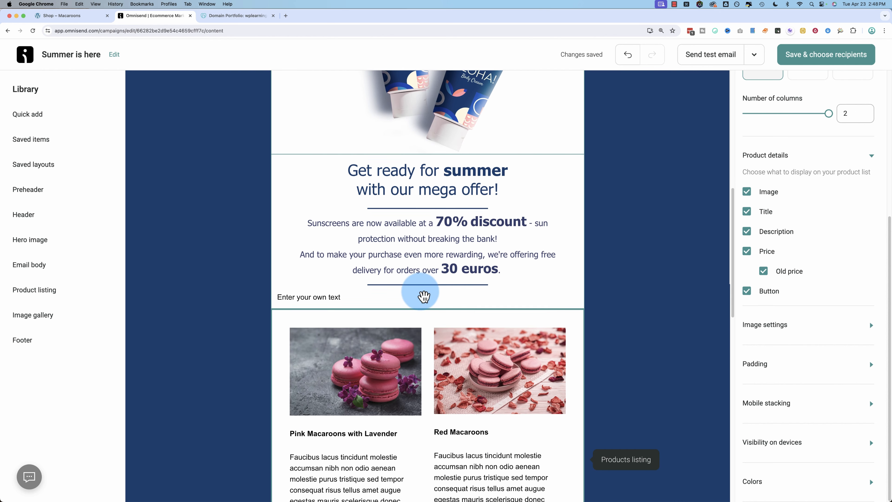
scroll(549, 269, "up", 10)
left_click(813, 70)
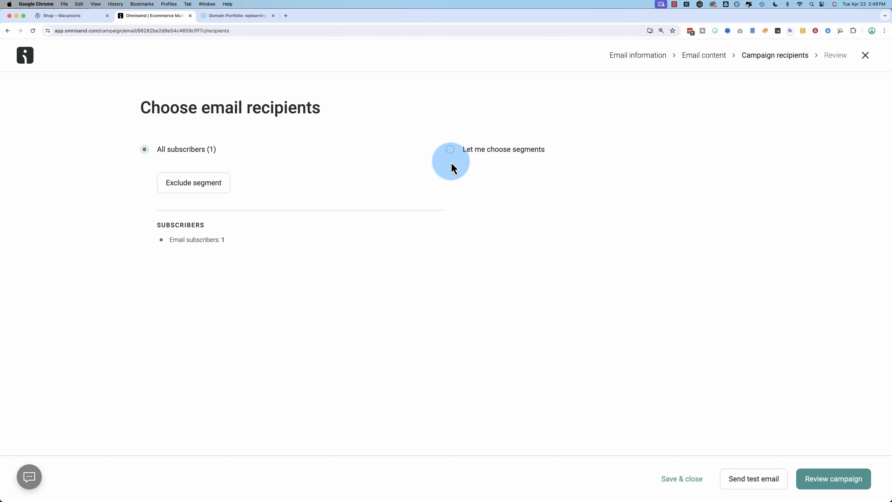
Step: Switch recipients to Let me choose segments and show the Send to segment list
left_click(450, 151)
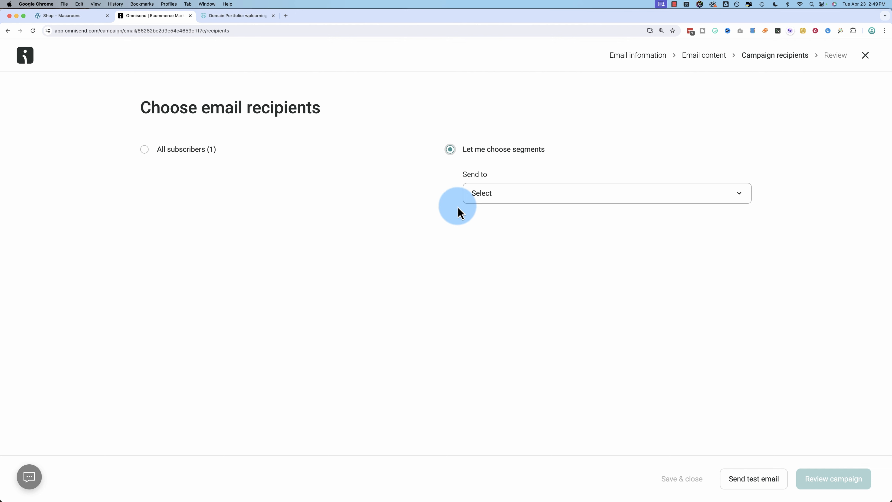
left_click(503, 195)
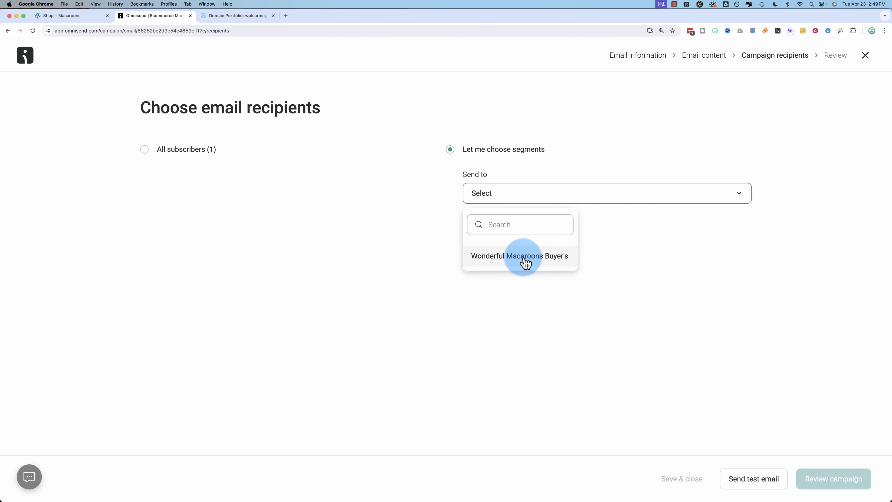